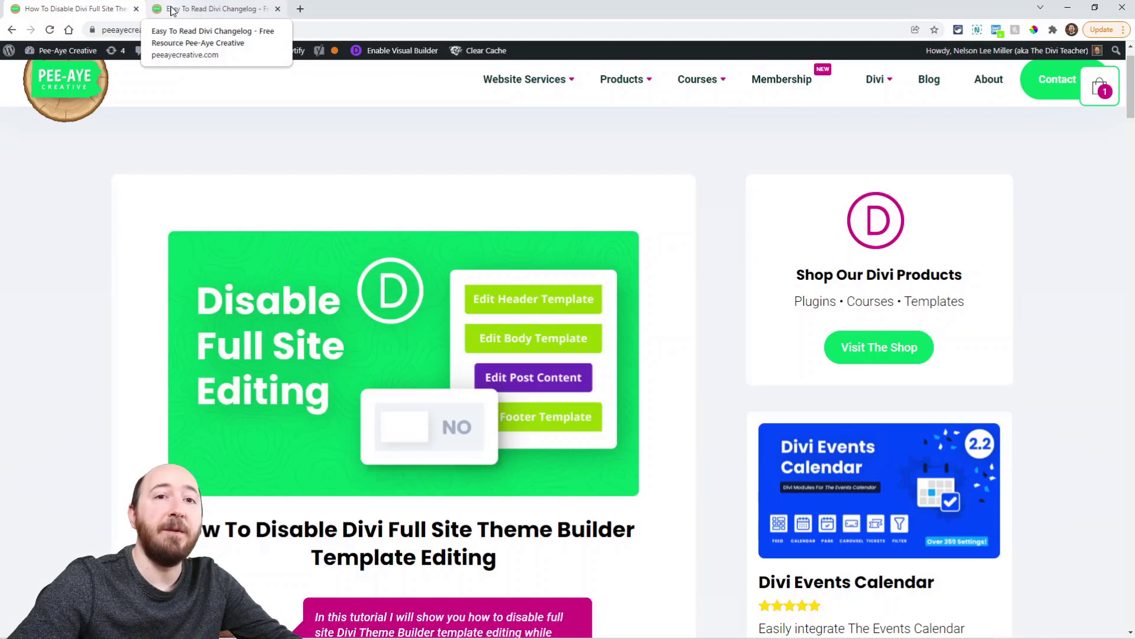
# Step: Check the Divi changelog entry for version 4.12 and review the introduction of the tutorial post on disabling full site editing
pyautogui.click(172, 11)
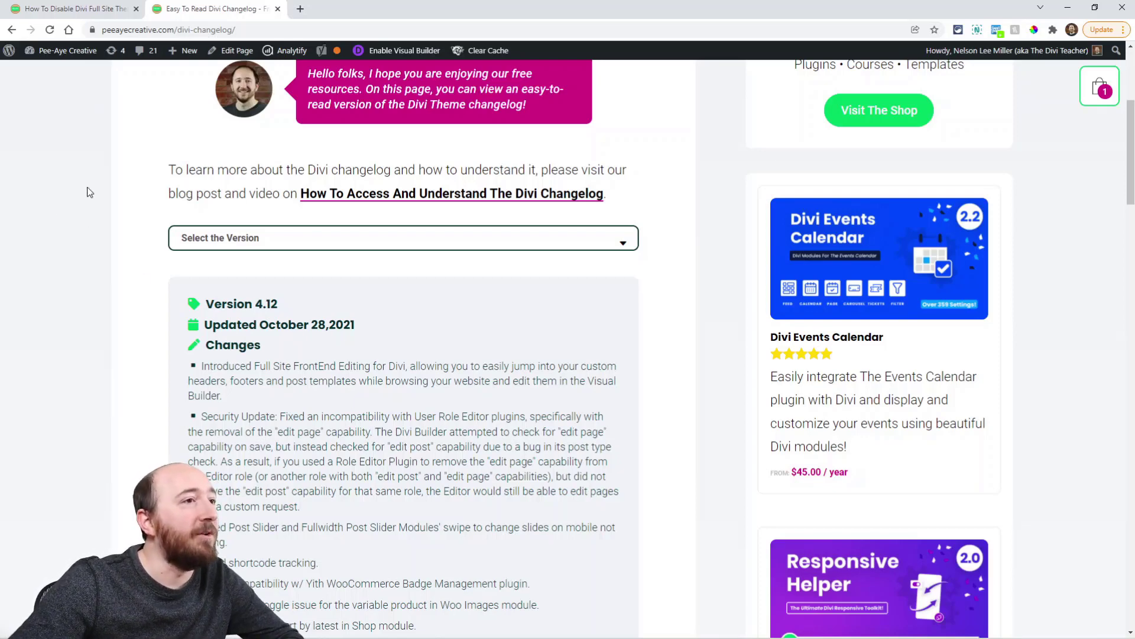
pyautogui.click(70, 8)
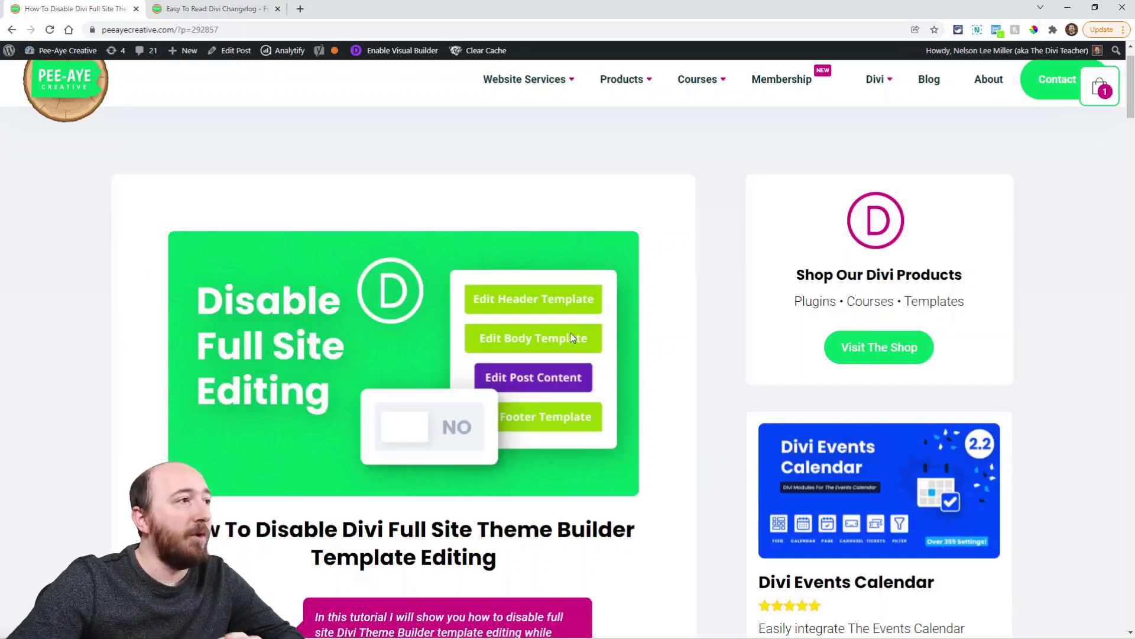
pyautogui.scroll(-8, 570, 333)
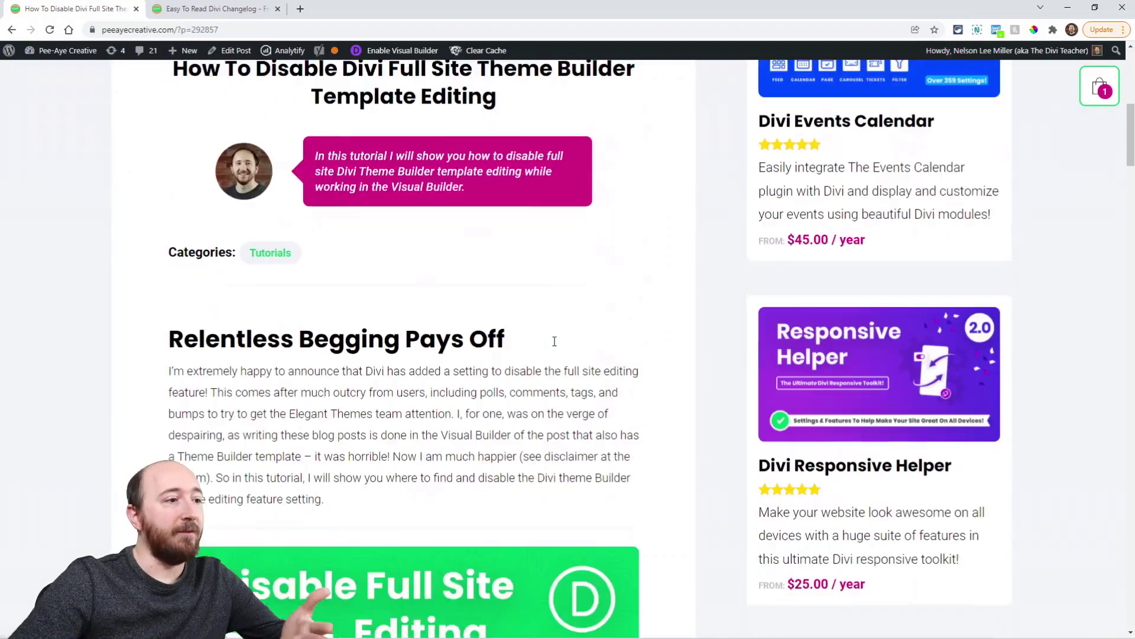
pyautogui.scroll(-10, 554, 341)
pyautogui.scroll(11, 555, 349)
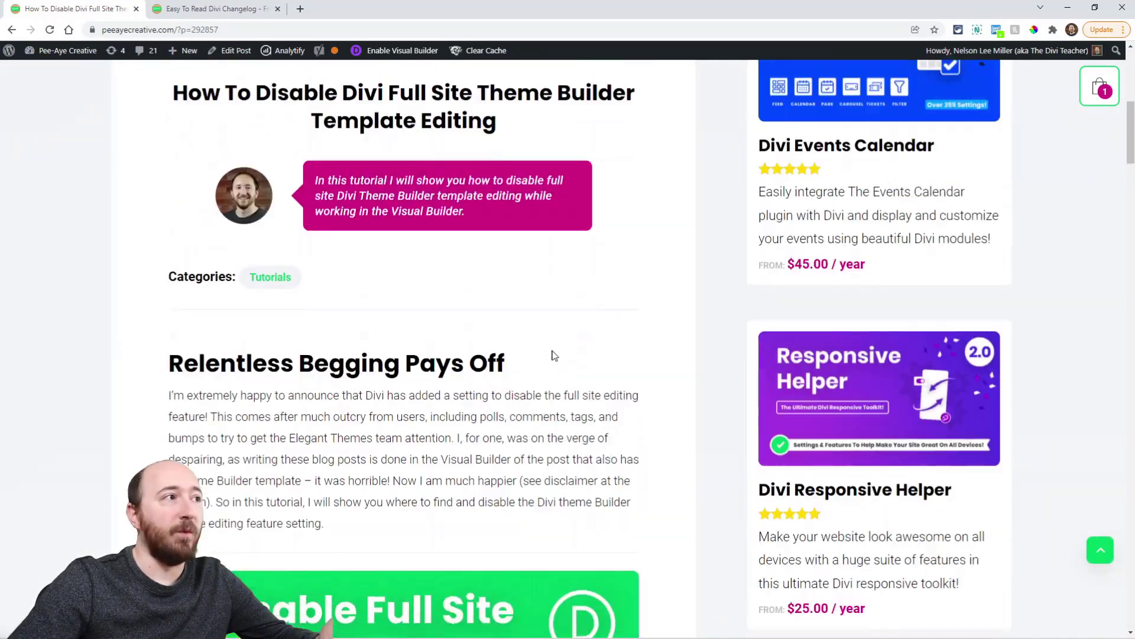
pyautogui.scroll(8, 554, 355)
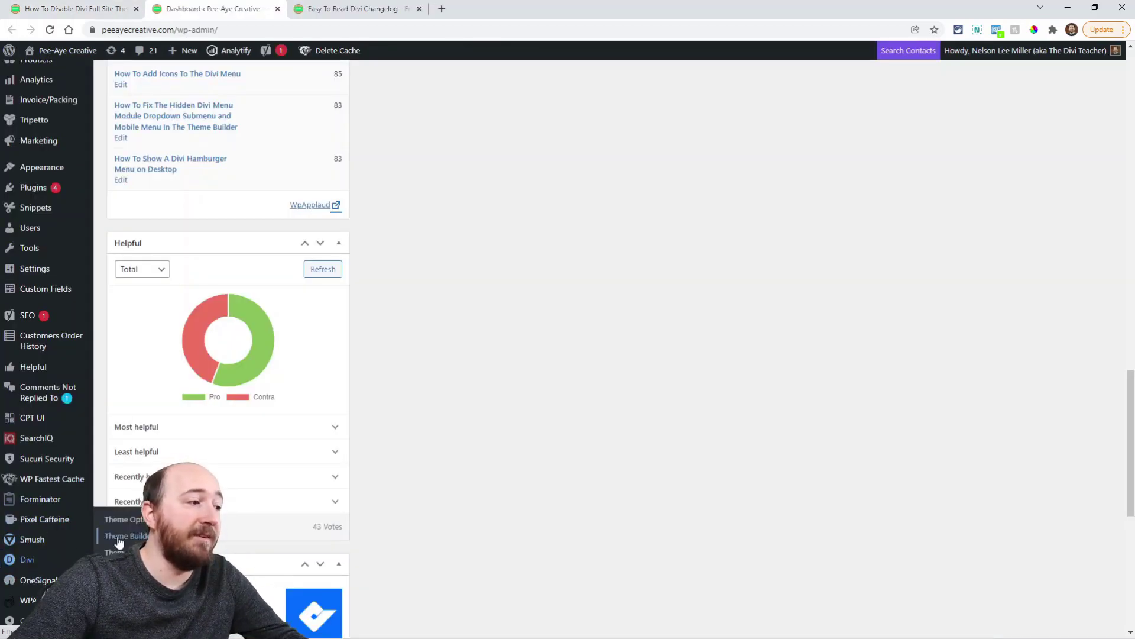
# Step: Open the Divi Theme Builder and open the custom body layout of the All Posts template
pyautogui.click(127, 536)
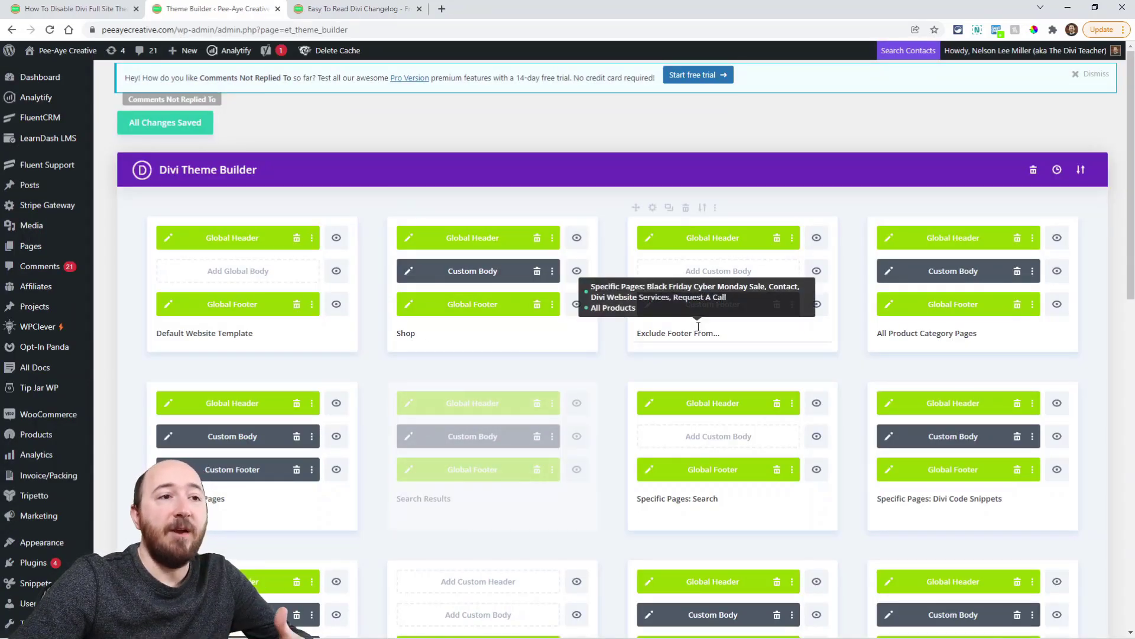
pyautogui.scroll(-3, 674, 337)
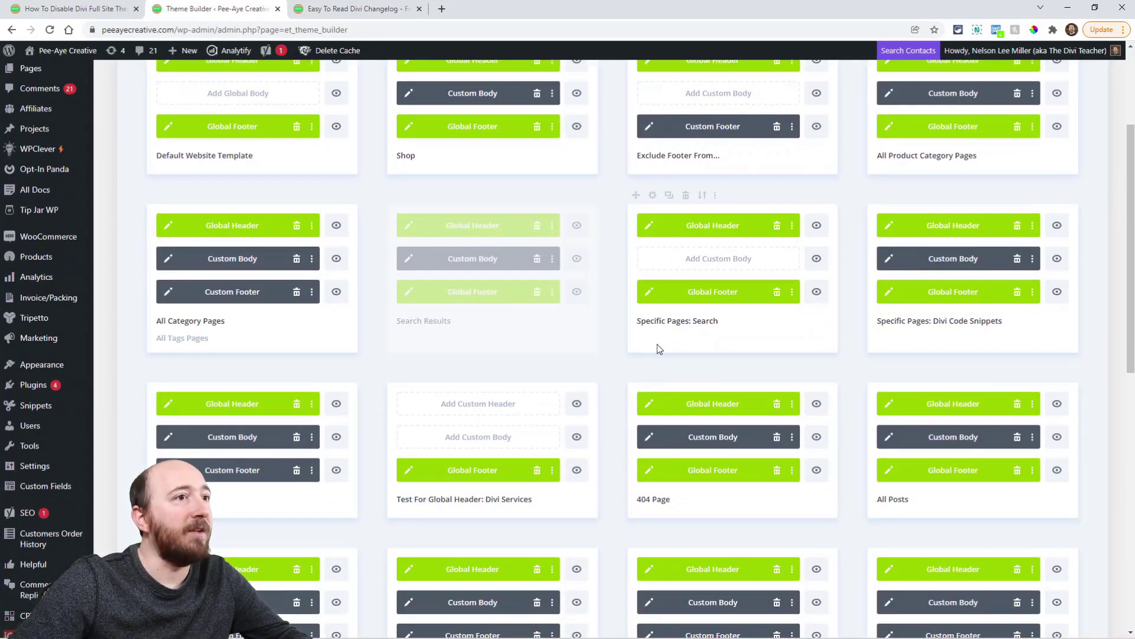
pyautogui.scroll(-6, 660, 349)
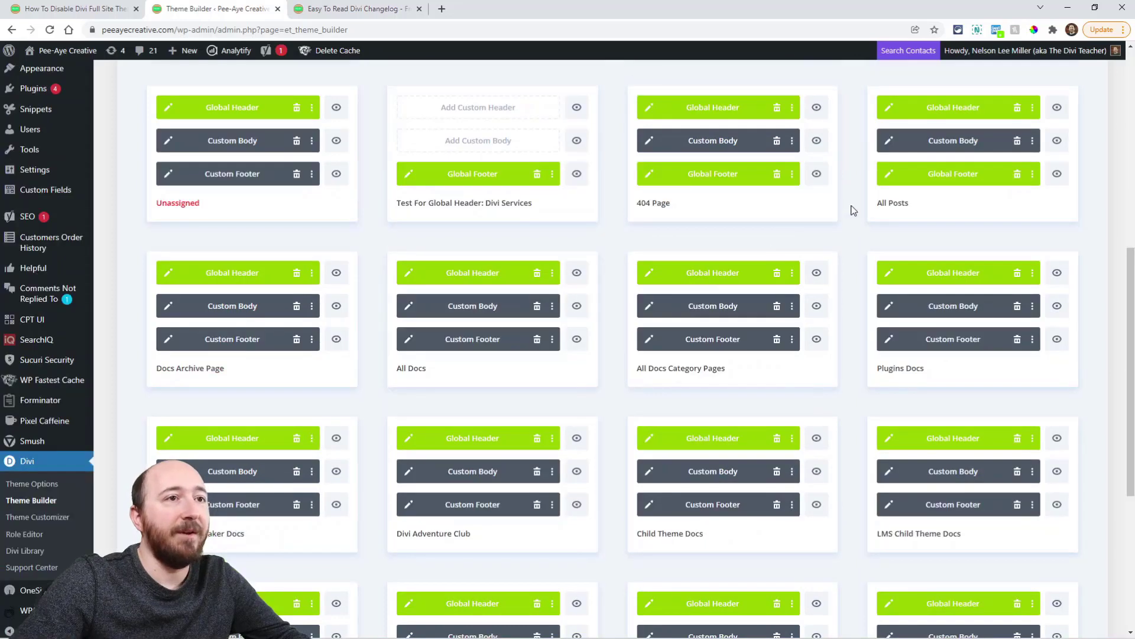
pyautogui.scroll(3, 947, 213)
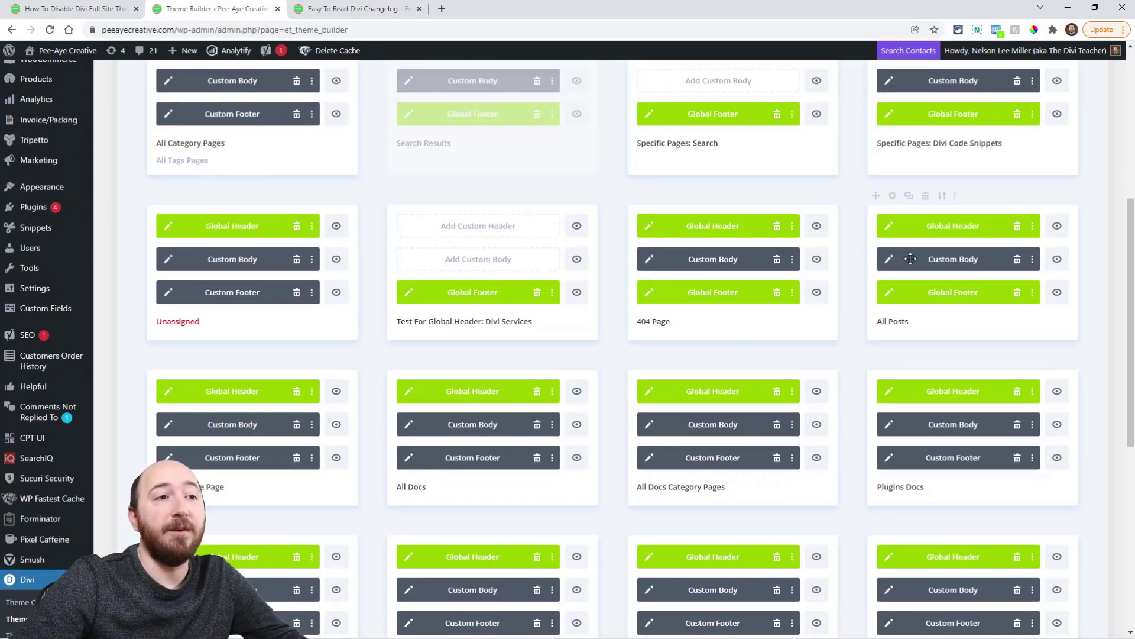
pyautogui.click(888, 261)
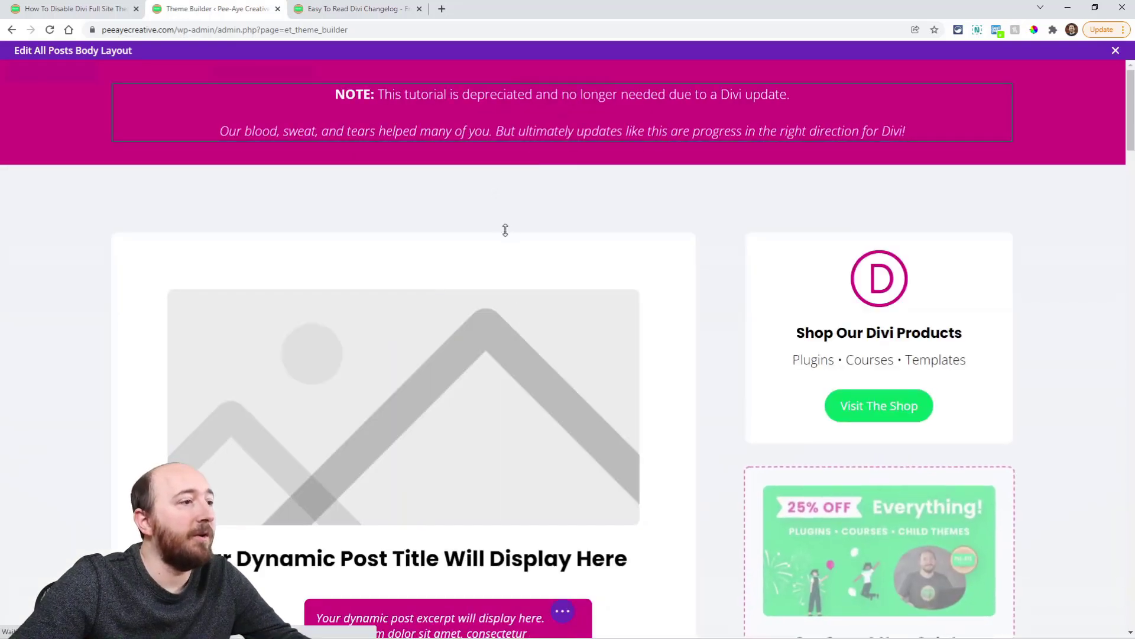
# Step: Examine the All Posts body layout, including its dynamic title, post content and closing sections, and close the layout editor
pyautogui.scroll(-3, 401, 202)
pyautogui.scroll(-3, 400, 202)
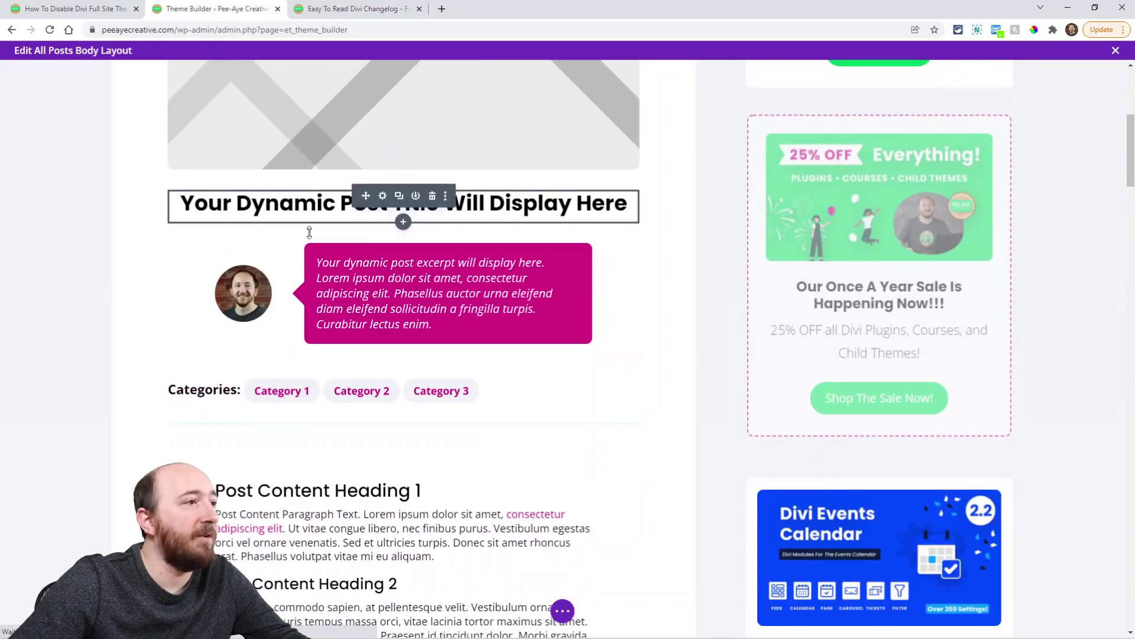
pyautogui.moveTo(1130, 139); pyautogui.dragTo(1118, 264)
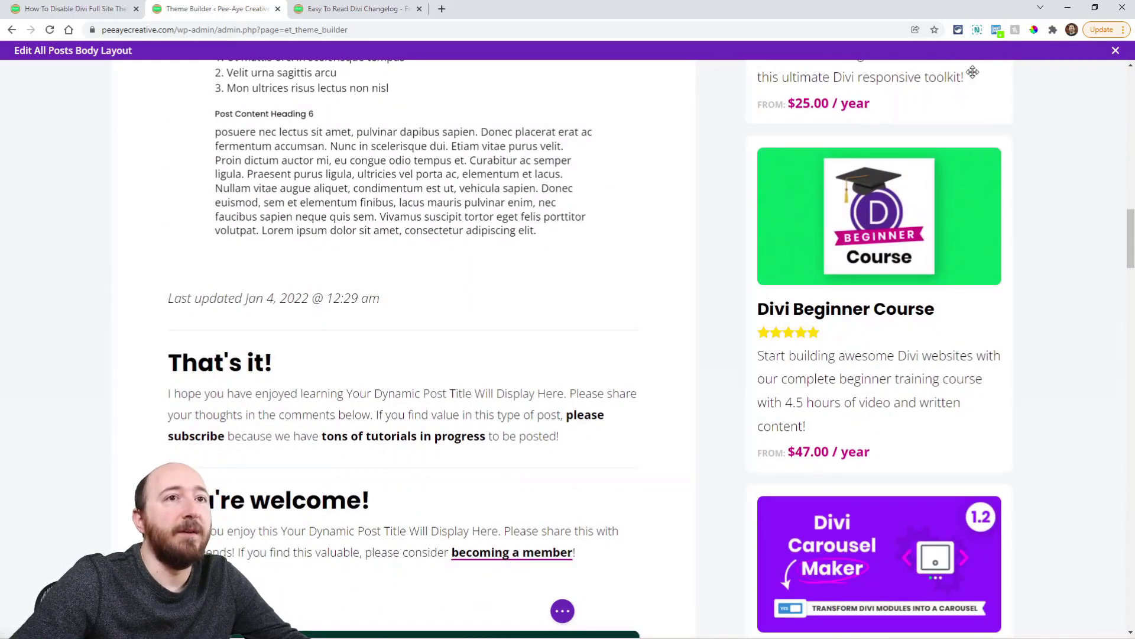
pyautogui.click(1117, 53)
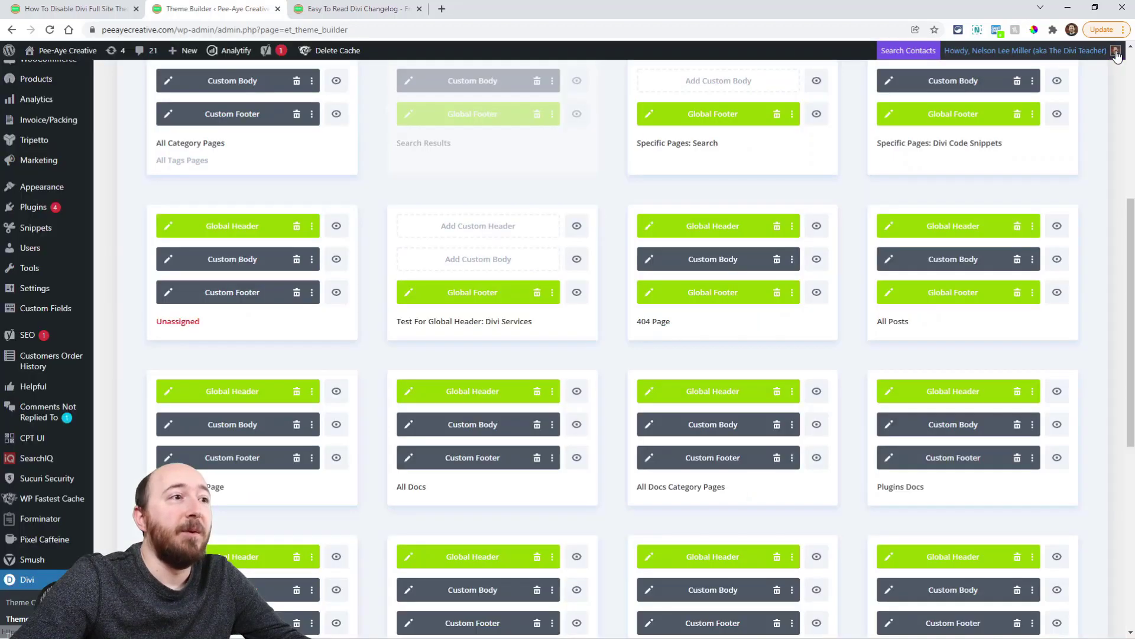
# Step: Open the tutorial post on disabling full site editing in the Visual Builder and save it
pyautogui.click(58, 8)
pyautogui.scroll(-3, 600, 342)
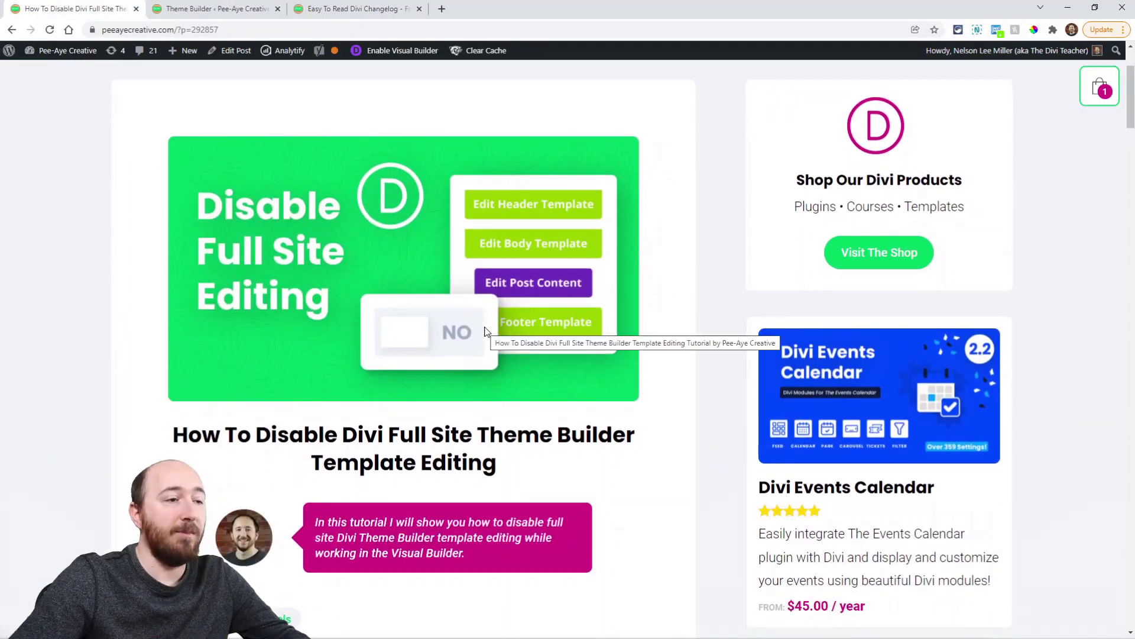
pyautogui.click(374, 51)
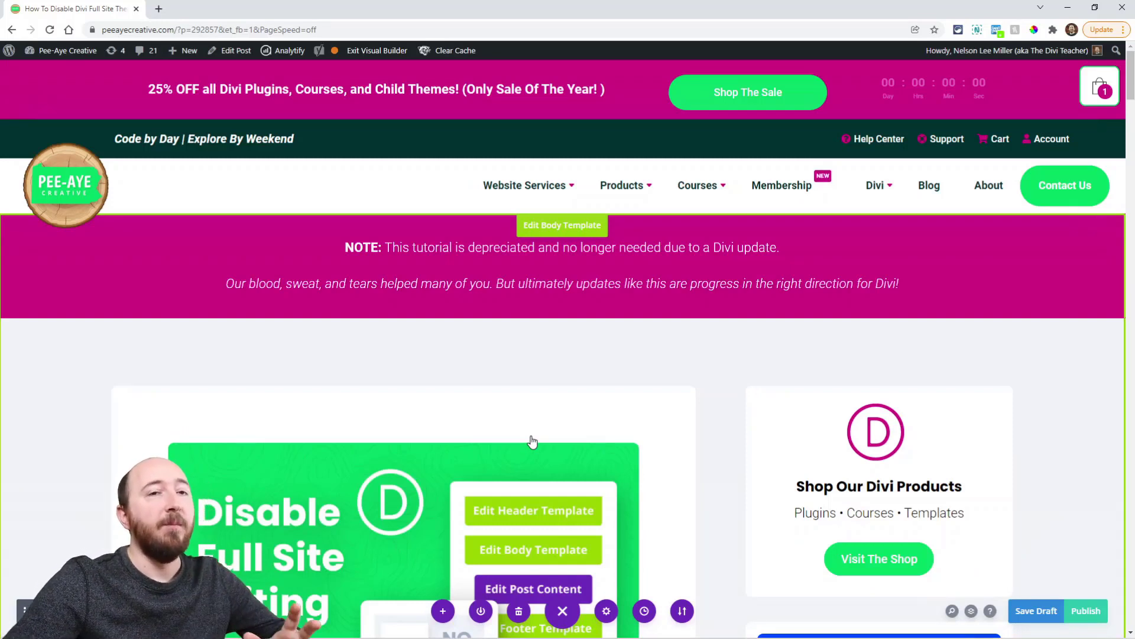
pyautogui.hotkey('ctrl', 's')
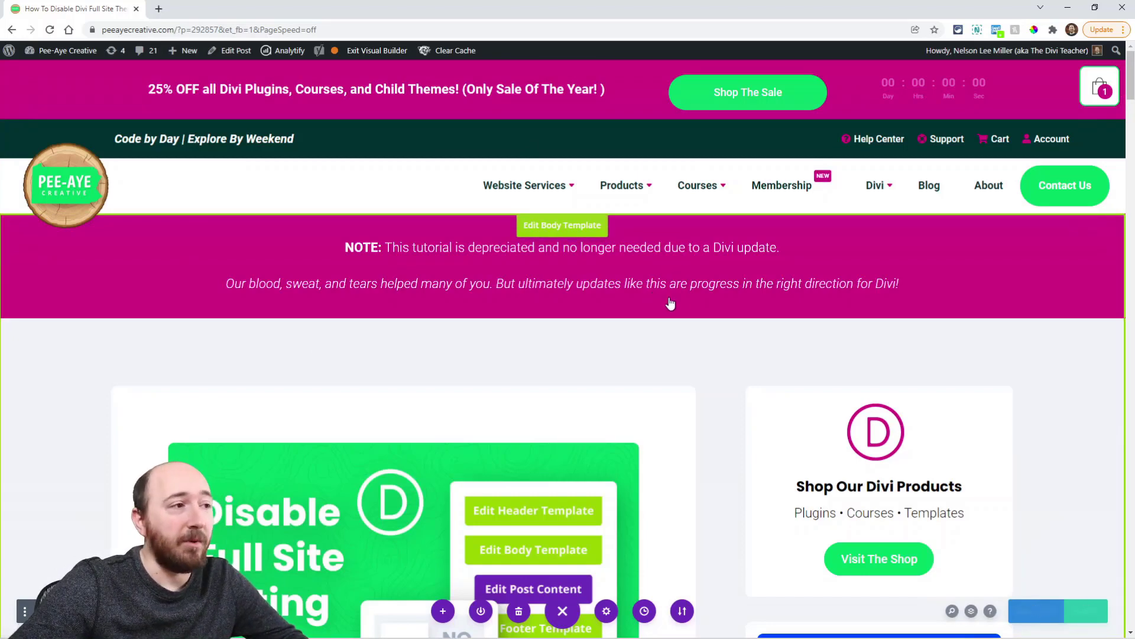
# Step: Examine the section, row and module controls on the post's "Relentless Begging Pays Off" text and the body template control
pyautogui.scroll(-3, 674, 305)
pyautogui.scroll(-10, 400, 387)
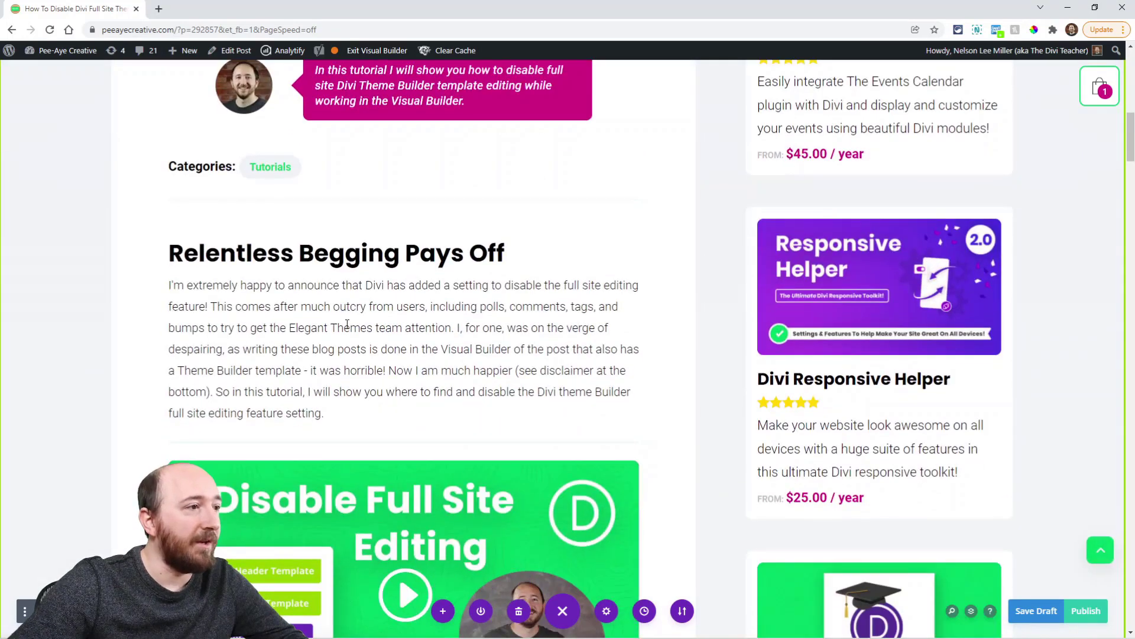
pyautogui.moveTo(381, 329)
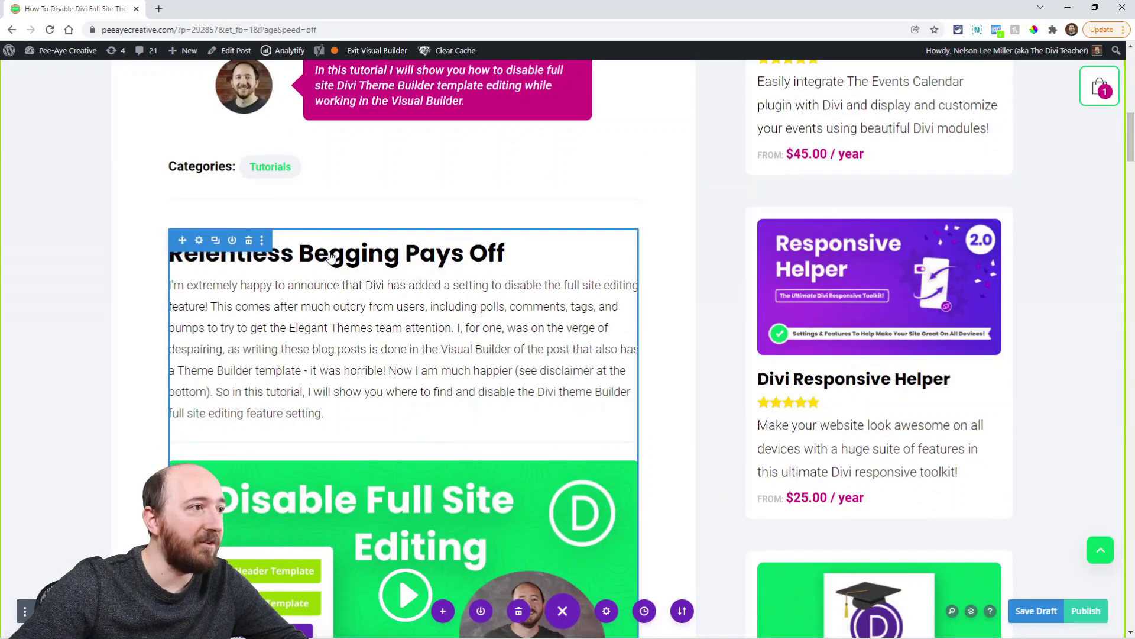
pyautogui.moveTo(403, 267)
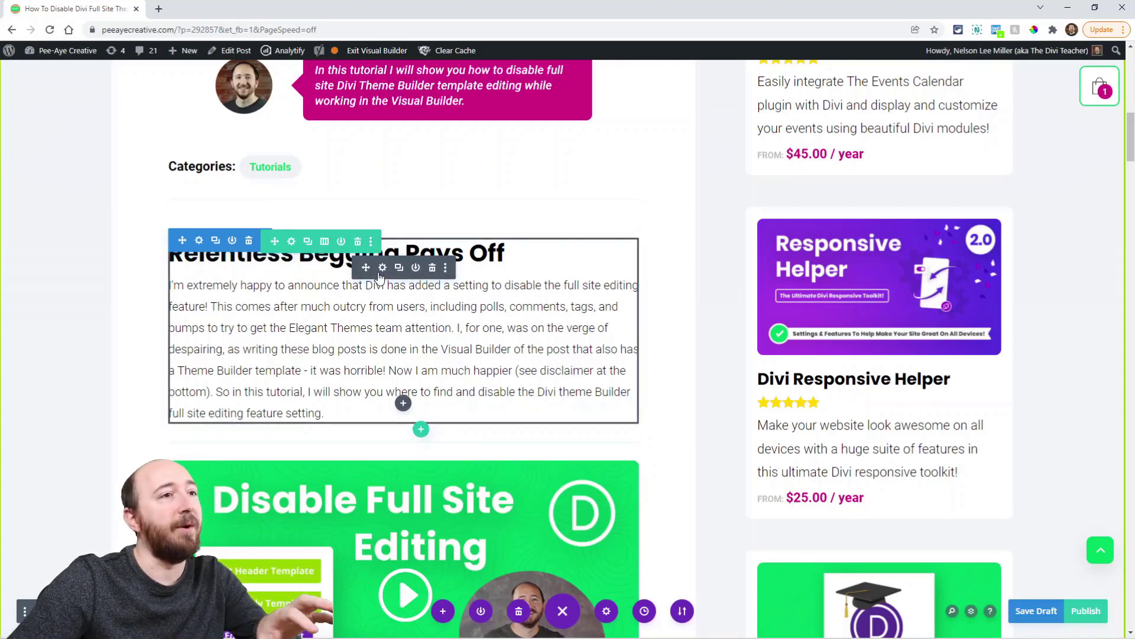
pyautogui.scroll(1, 365, 260)
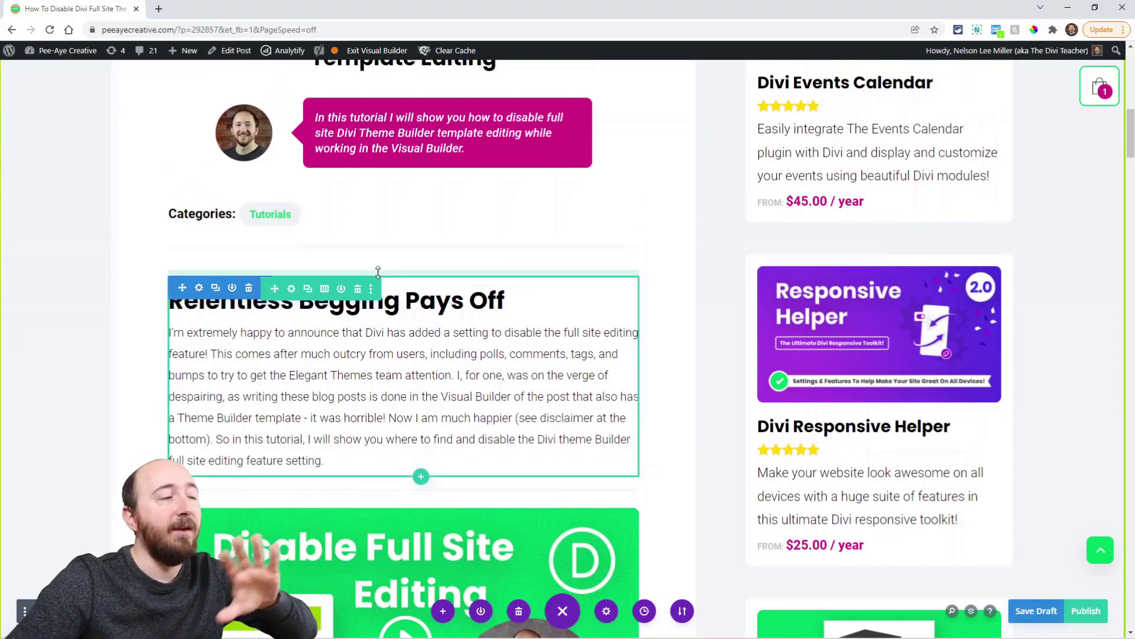
pyautogui.scroll(4, 408, 298)
pyautogui.scroll(10, 411, 307)
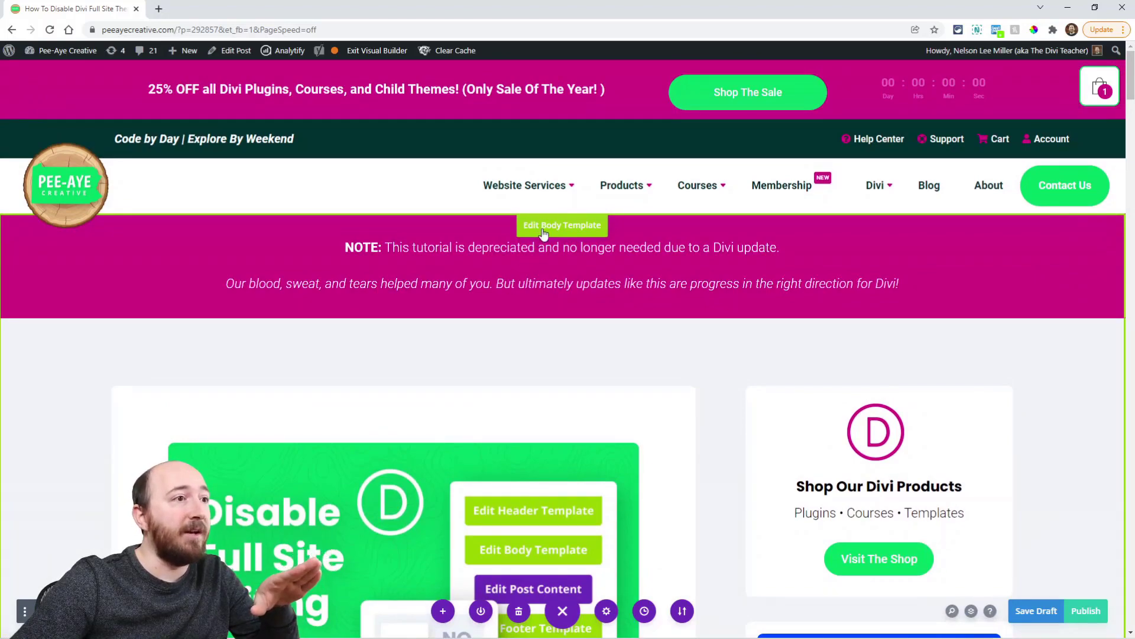
# Step: Switch from the post content to editing the body template and return to editing the post content
pyautogui.scroll(-11, 568, 295)
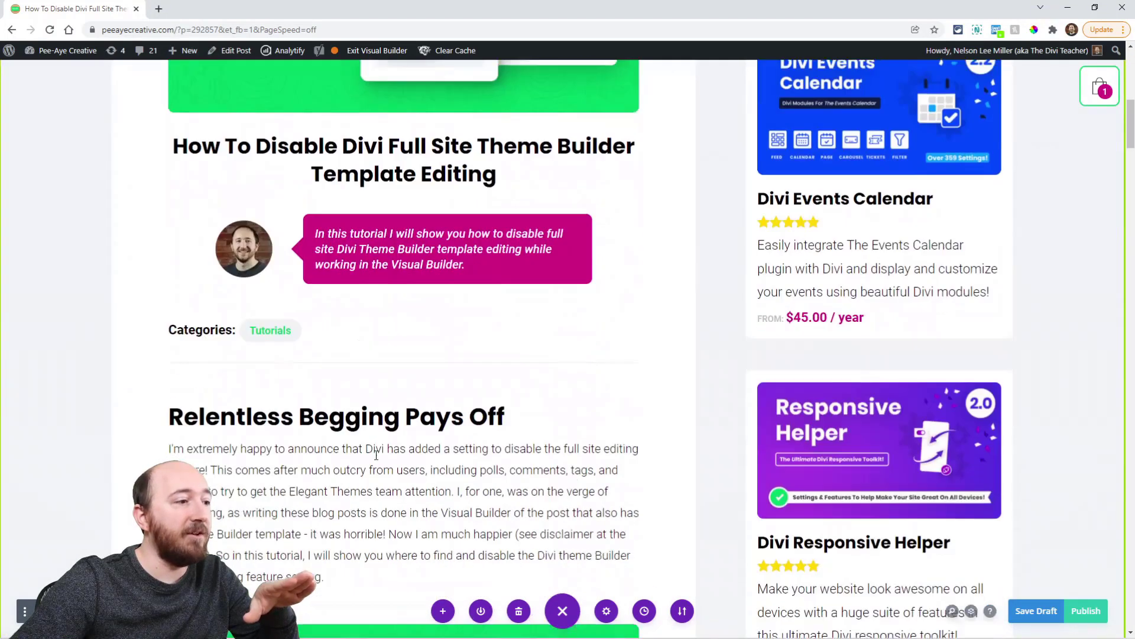
pyautogui.scroll(11, 417, 445)
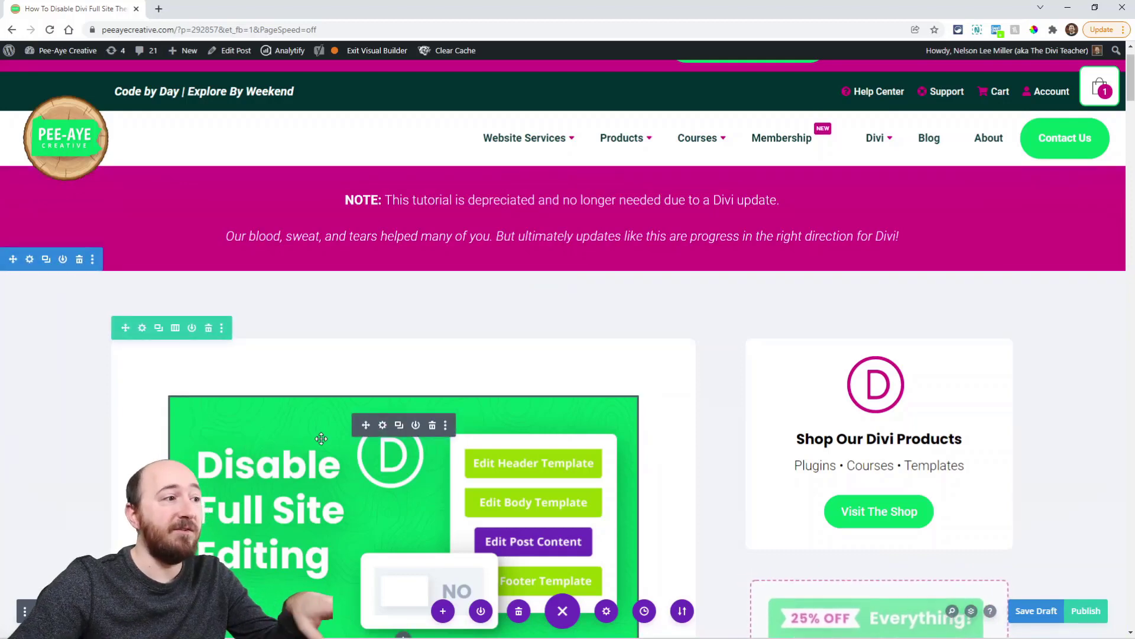
pyautogui.scroll(-3, 309, 364)
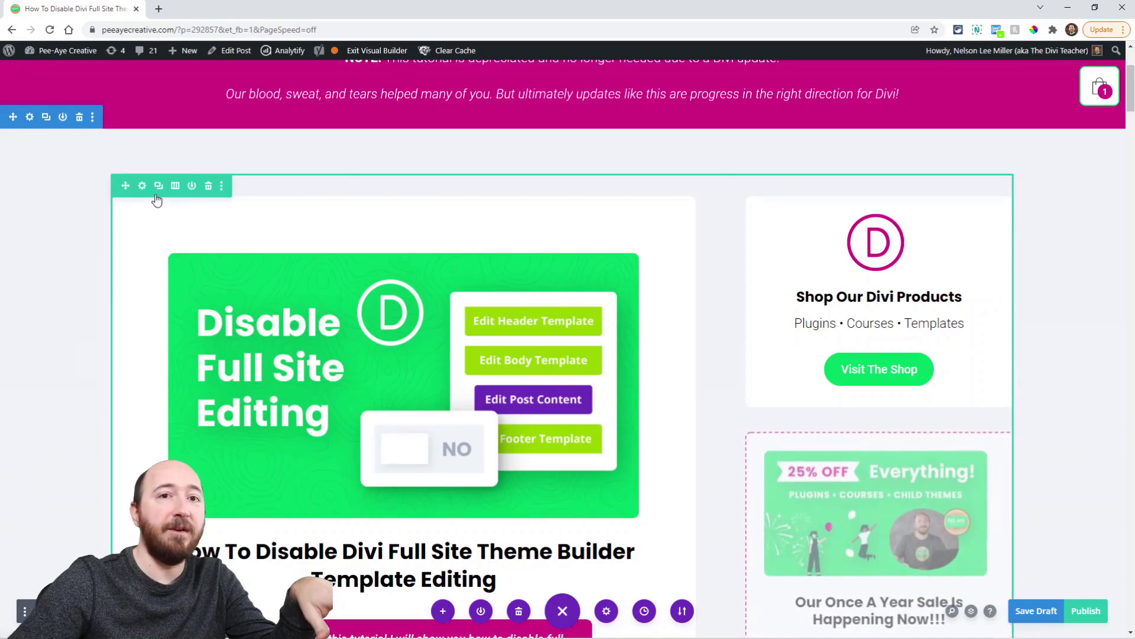
pyautogui.scroll(-2, 198, 215)
pyautogui.scroll(-6, 212, 225)
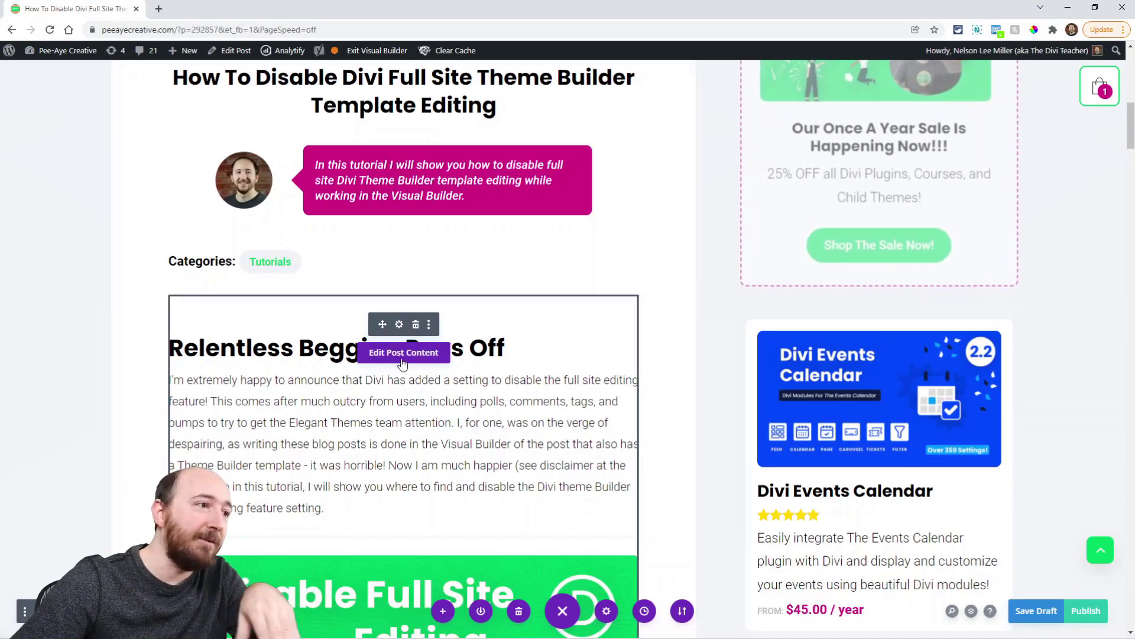
pyautogui.click(402, 353)
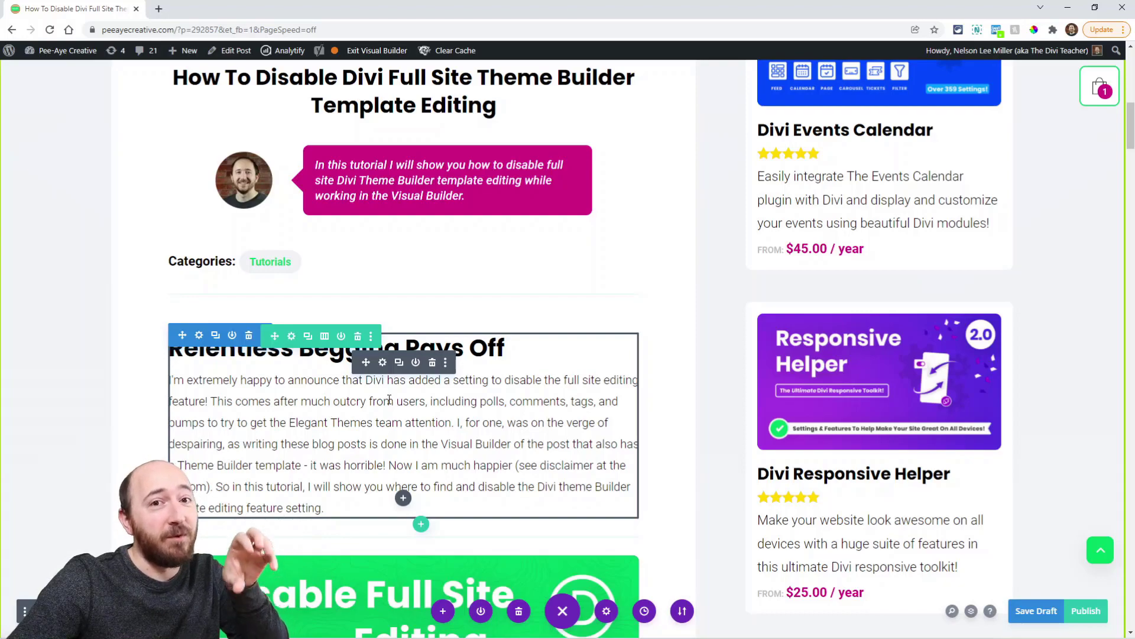
# Step: Switch to editing the body template again and examine its layout from the page header to the post content area
pyautogui.scroll(10, 389, 399)
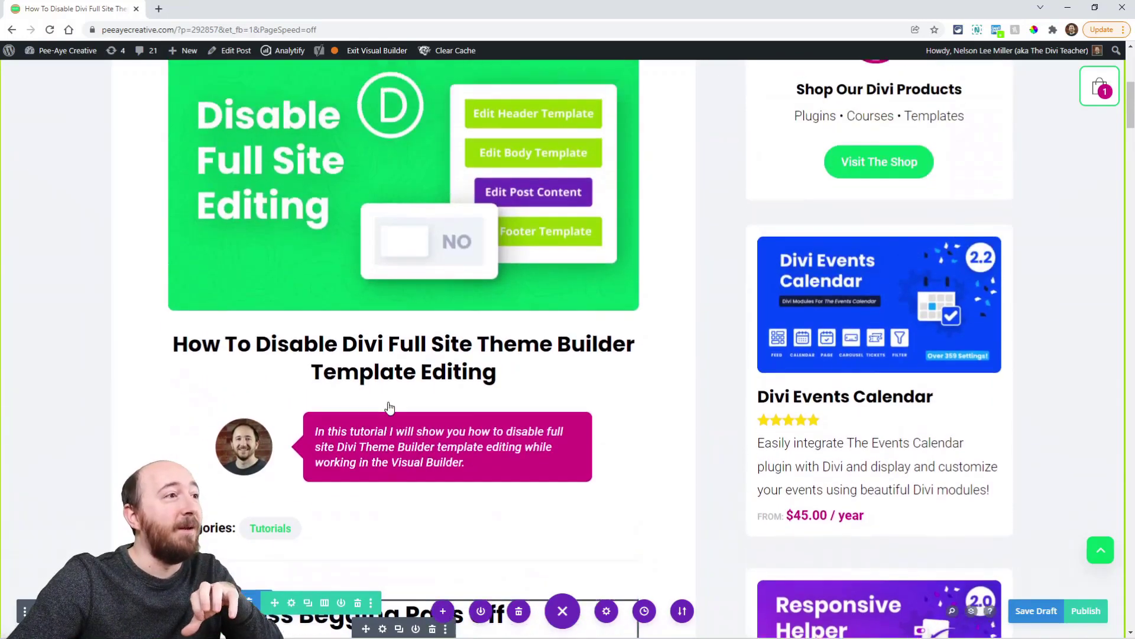
pyautogui.scroll(-8, 389, 407)
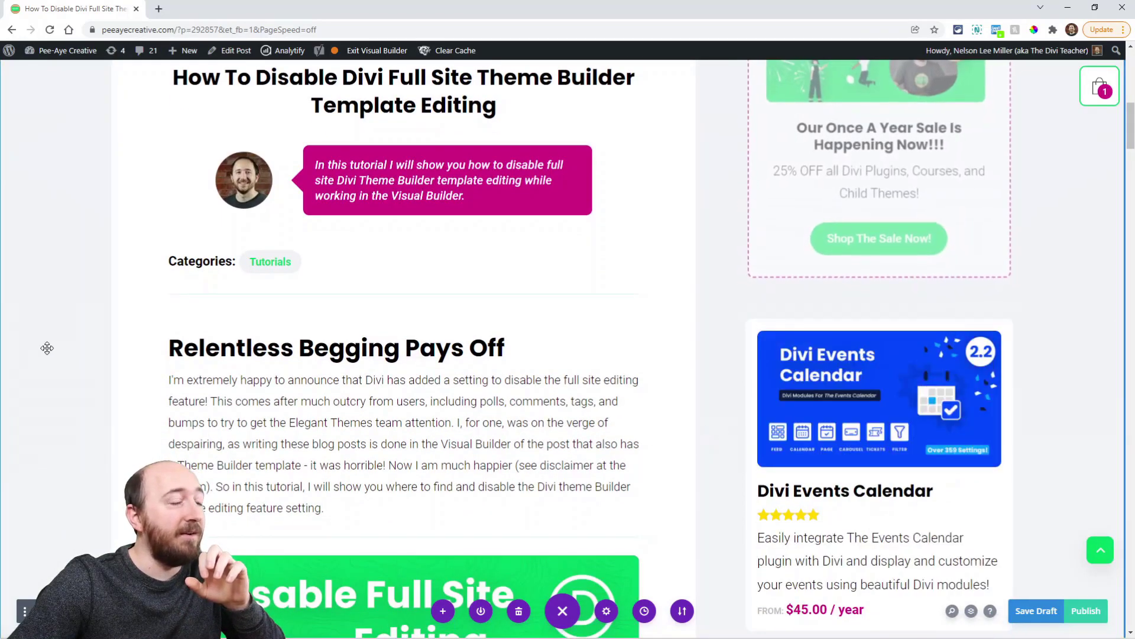
pyautogui.scroll(8, 44, 348)
pyautogui.scroll(2, 44, 348)
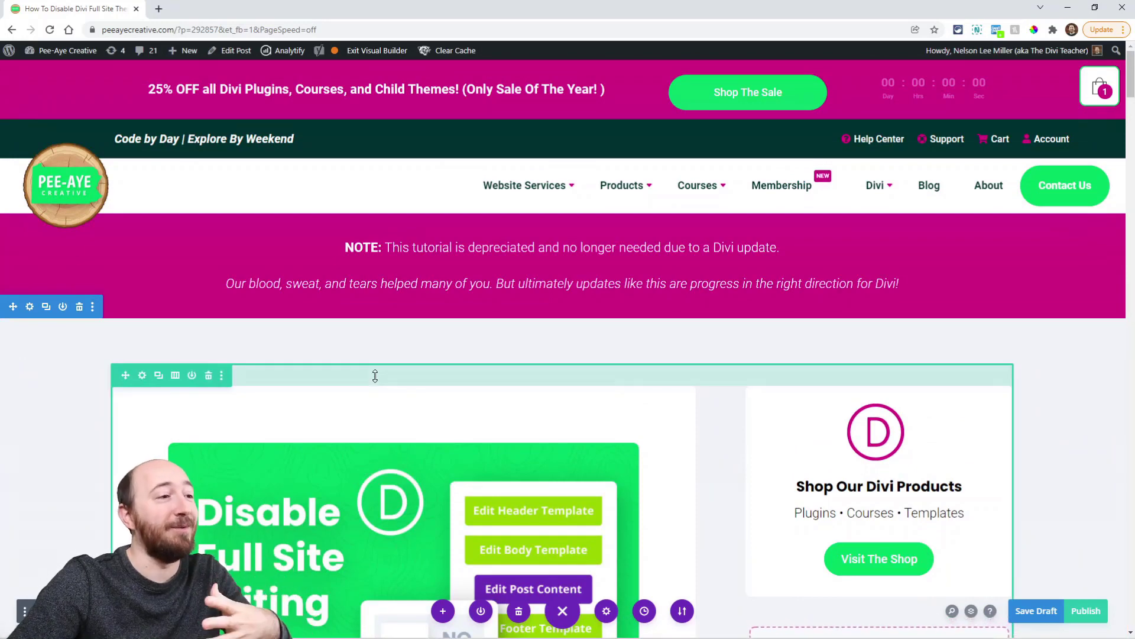
pyautogui.scroll(-2, 375, 375)
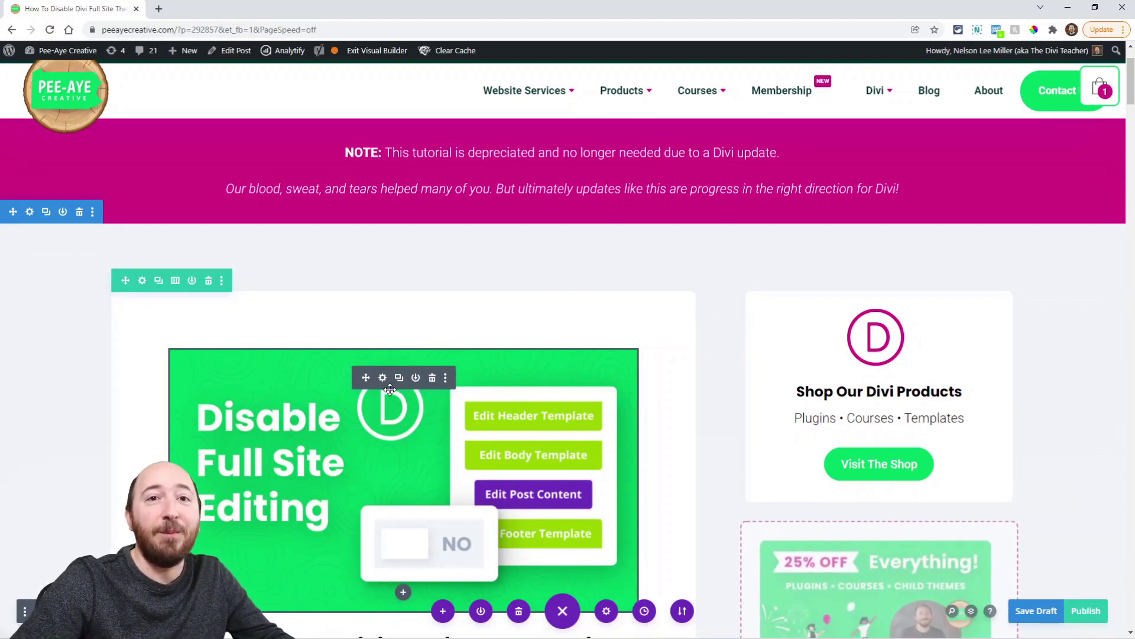
pyautogui.scroll(-8, 390, 389)
pyautogui.scroll(-2, 390, 388)
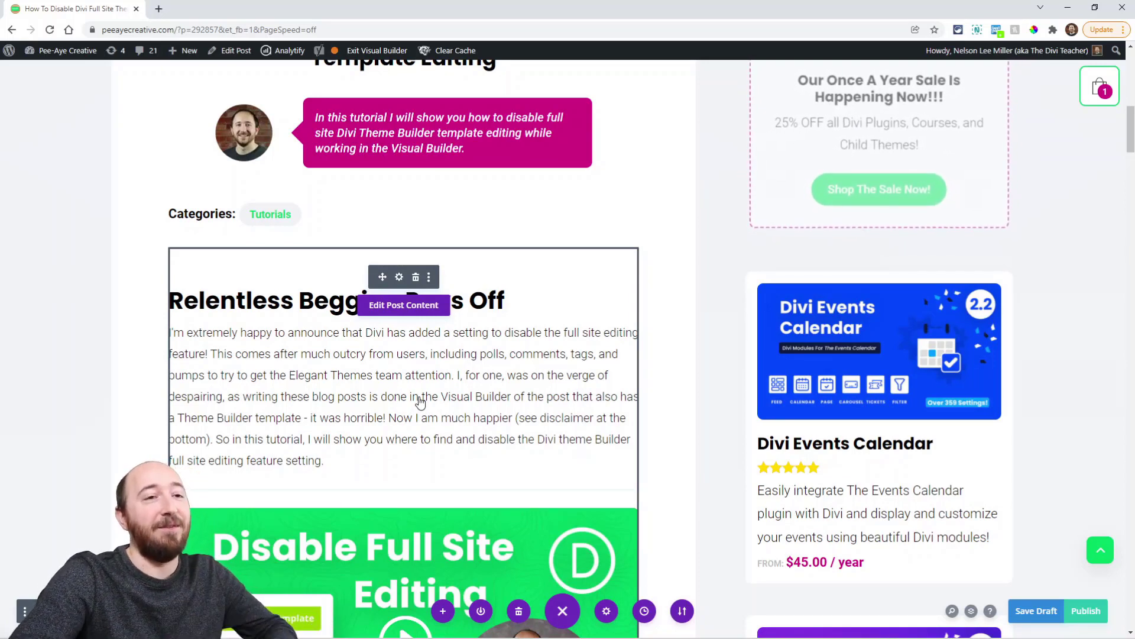
pyautogui.scroll(10, 418, 390)
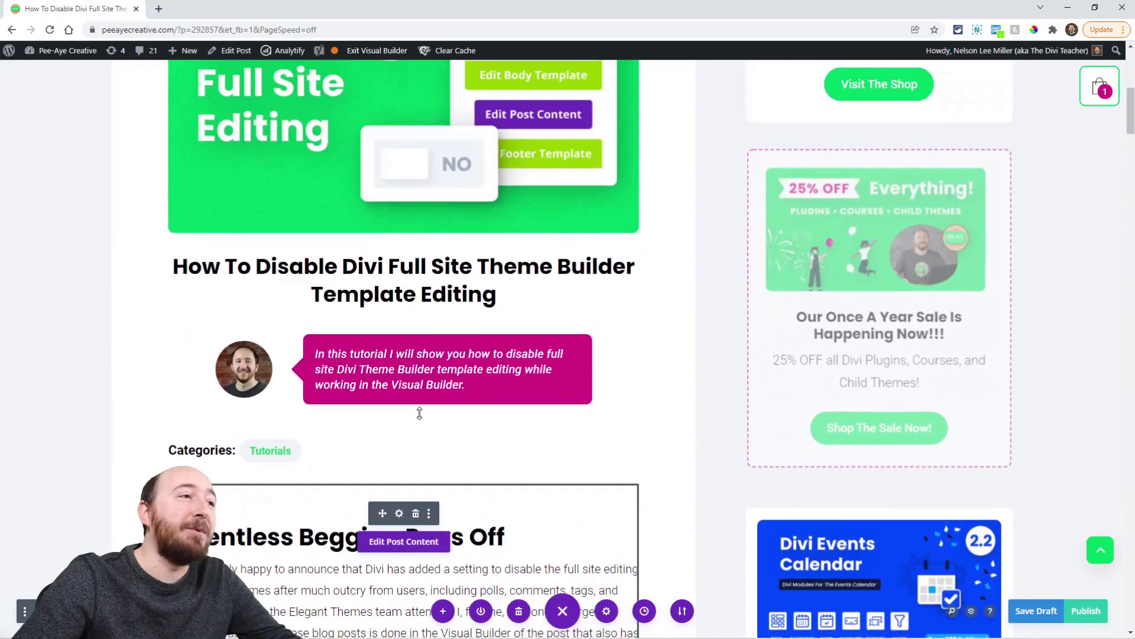
pyautogui.scroll(3, 419, 416)
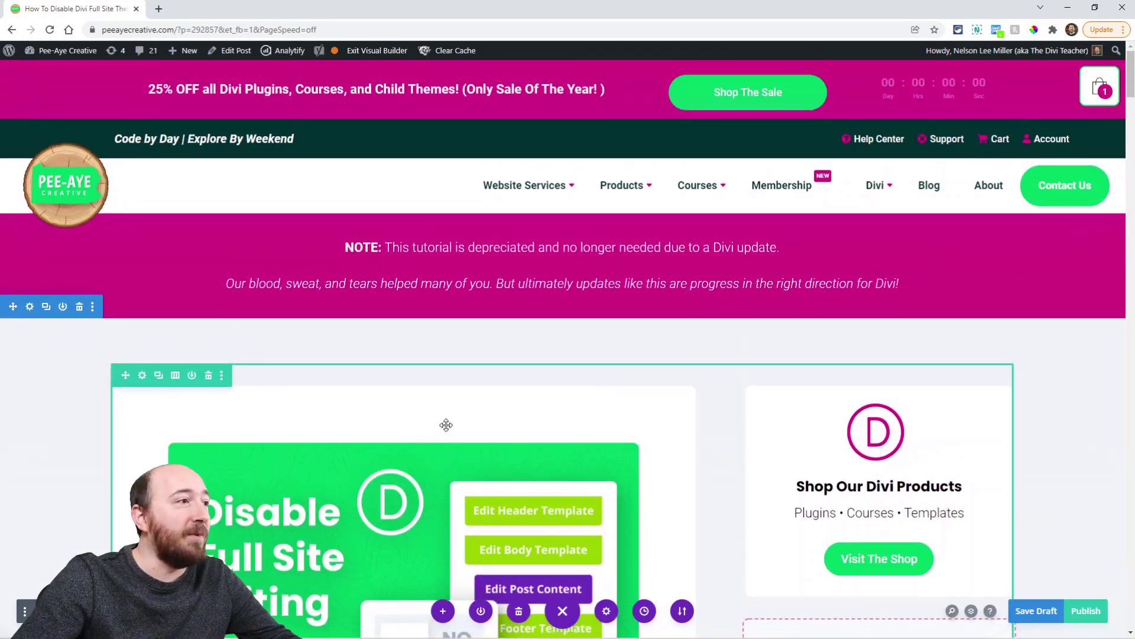
# Step: Switch from editing the body template to editing the post content at the "Relentless Begging Pays Off" text
pyautogui.moveTo(532, 120)
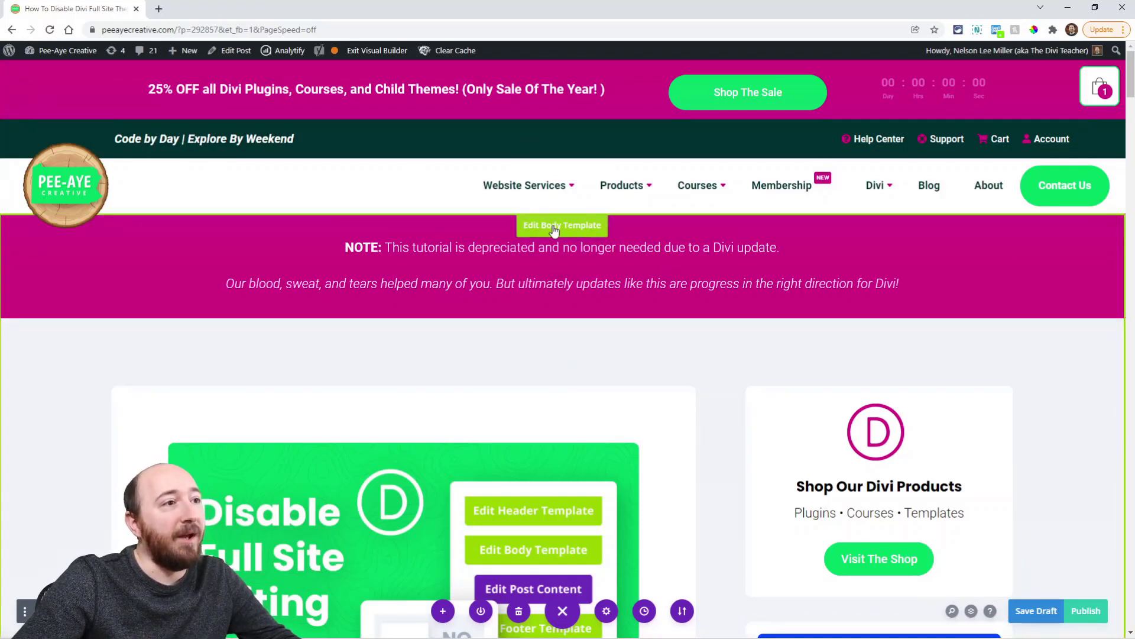
pyautogui.scroll(-5, 512, 367)
pyautogui.scroll(-7, 512, 366)
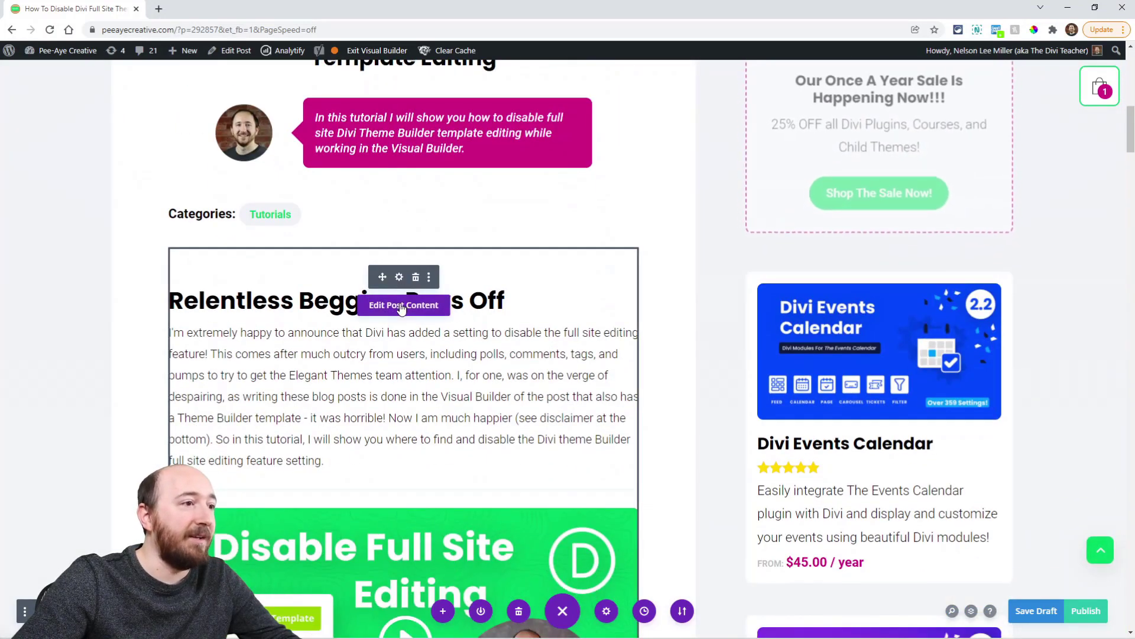
pyautogui.click(402, 309)
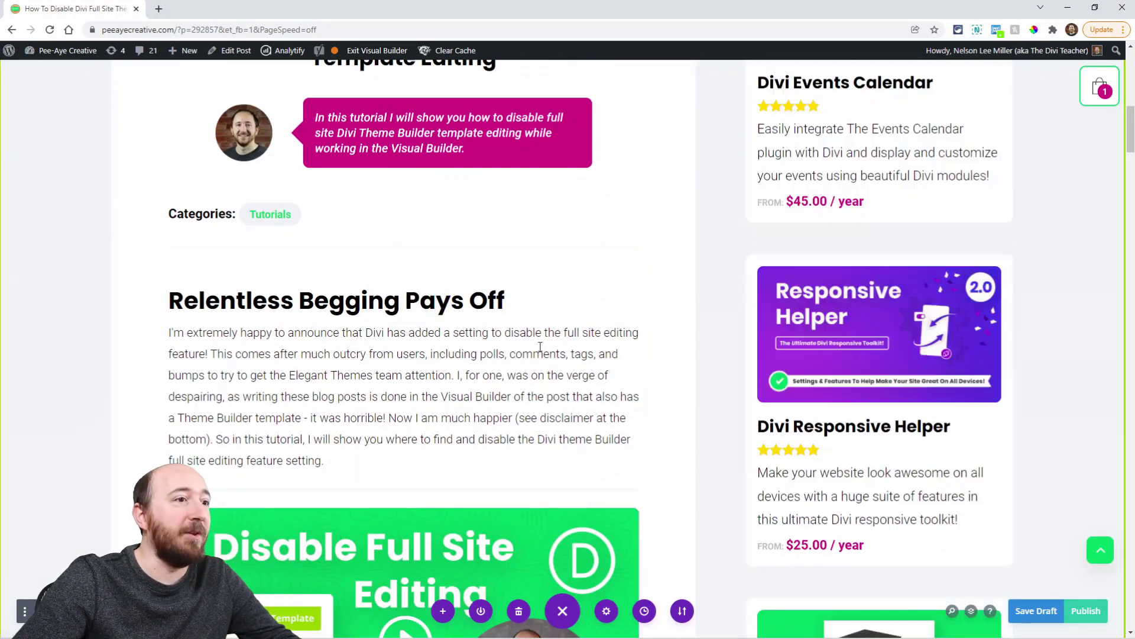
# Step: Switch to the body template from the post's "Solution" section and return to editing the post content there
pyautogui.scroll(-15, 551, 353)
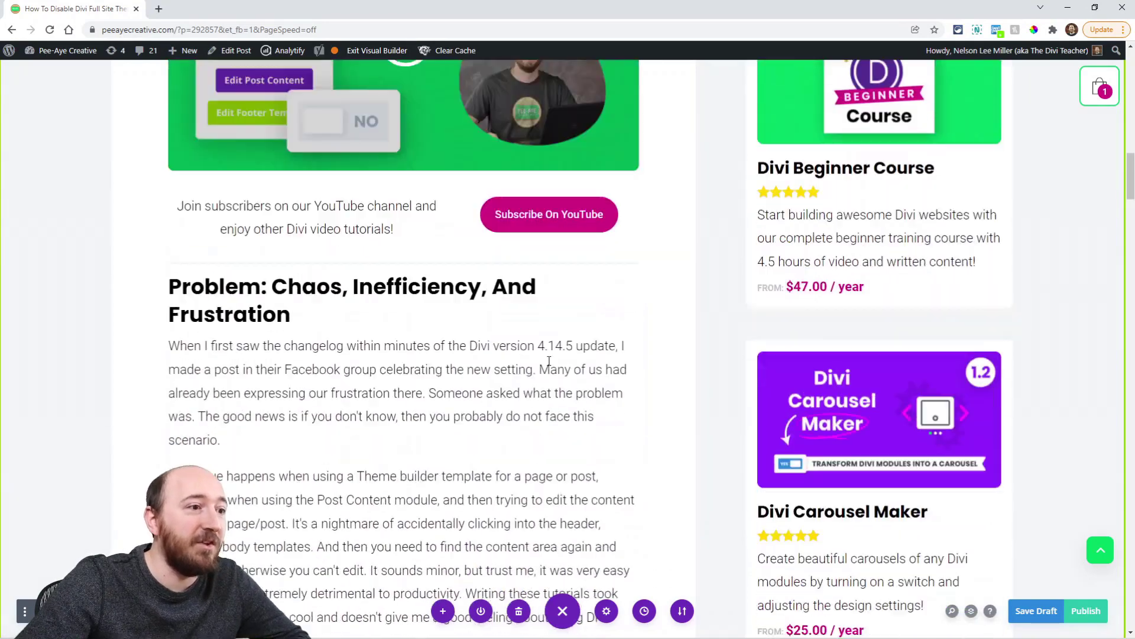
pyautogui.scroll(-6, 549, 361)
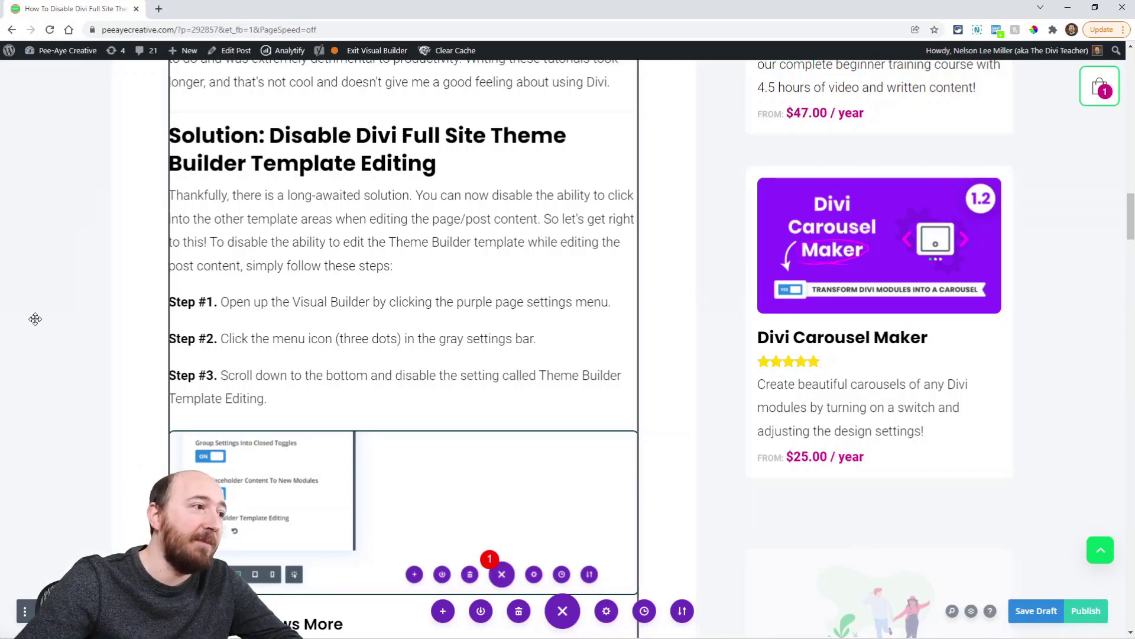
pyautogui.scroll(10, 36, 317)
pyautogui.scroll(10, 383, 385)
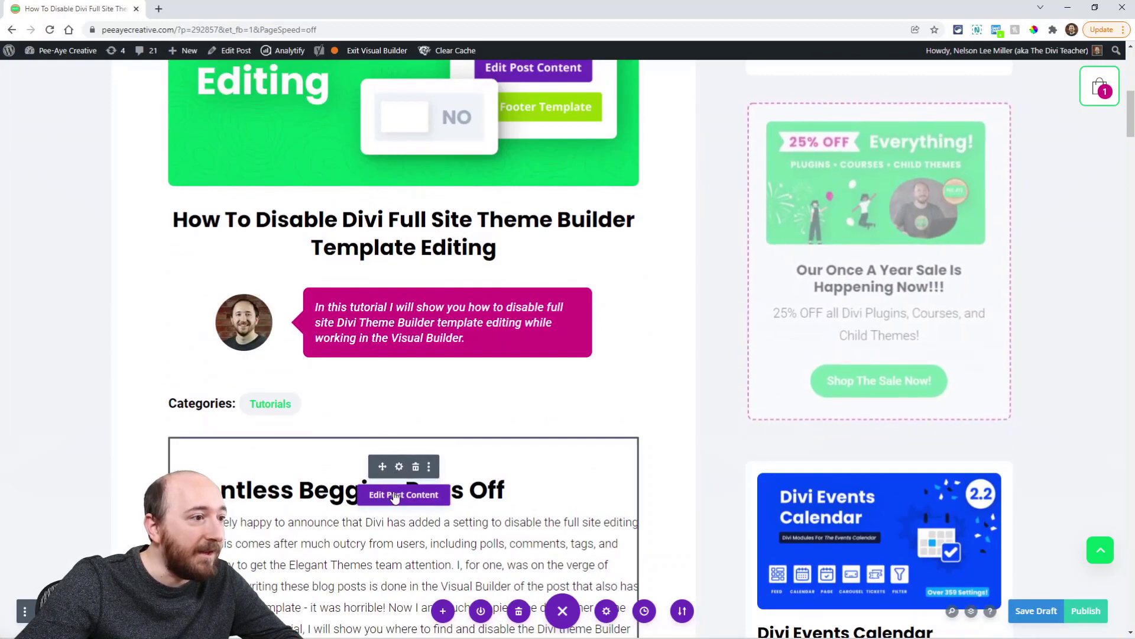
pyautogui.scroll(-15, 346, 458)
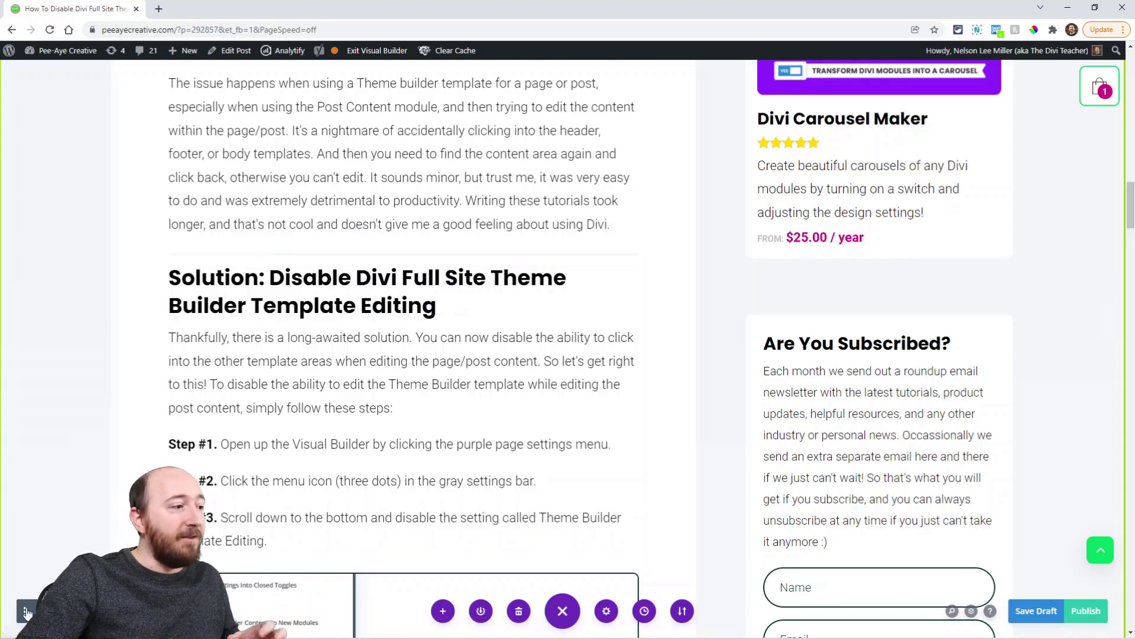
# Step: Turn off Theme Builder Template Editing in the Builder Settings and close them
pyautogui.click(563, 607)
pyautogui.click(564, 607)
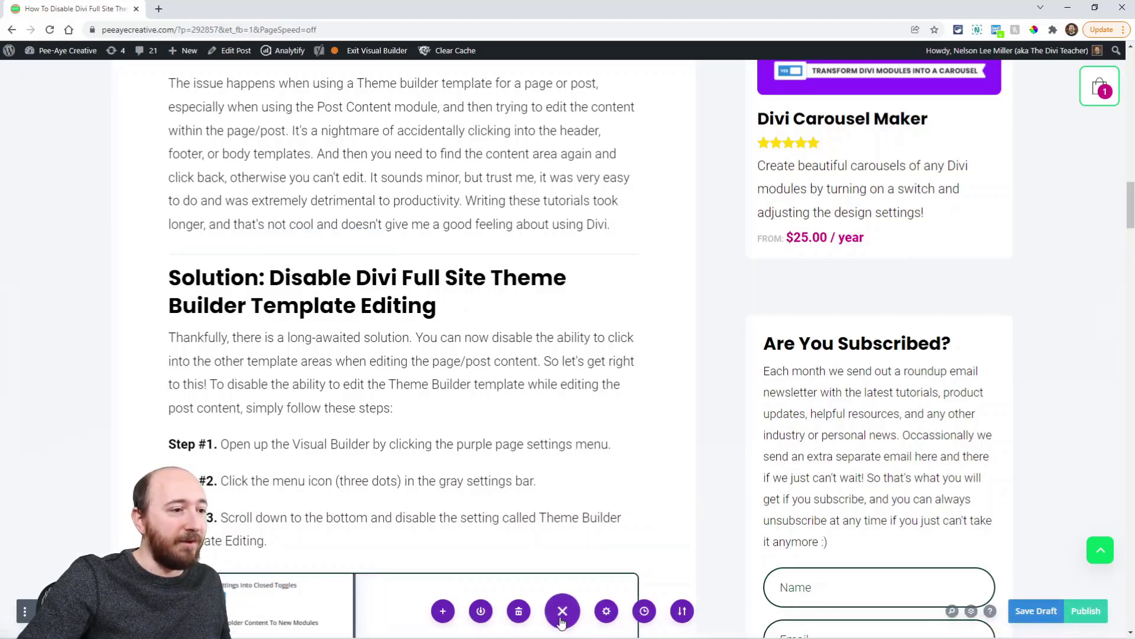
pyautogui.click(25, 612)
pyautogui.scroll(-3, 180, 296)
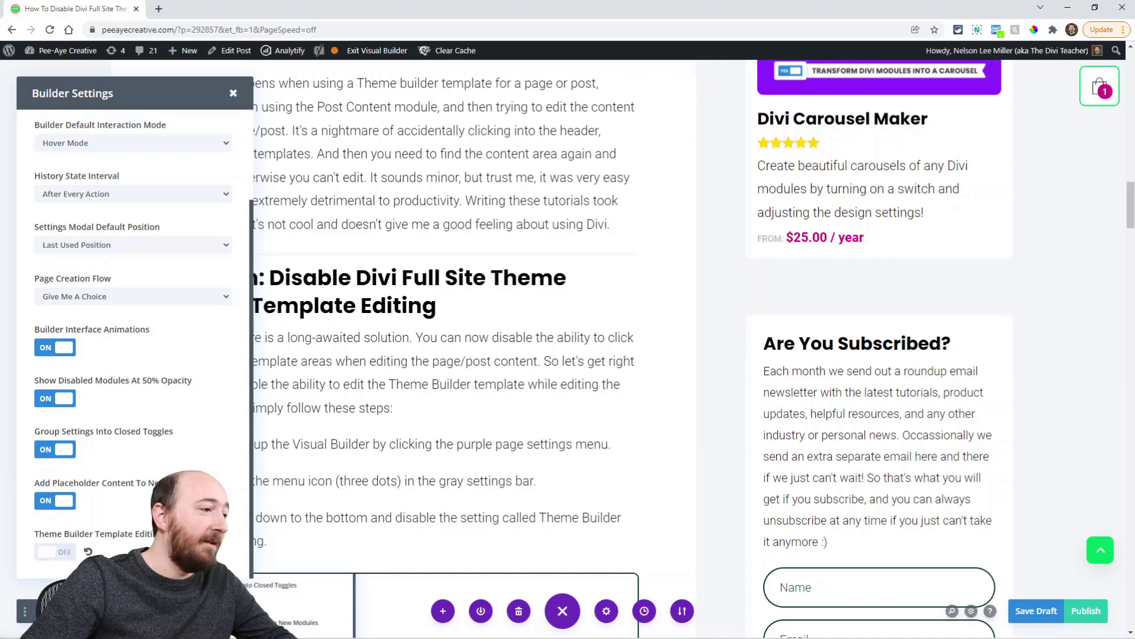
pyautogui.click(232, 97)
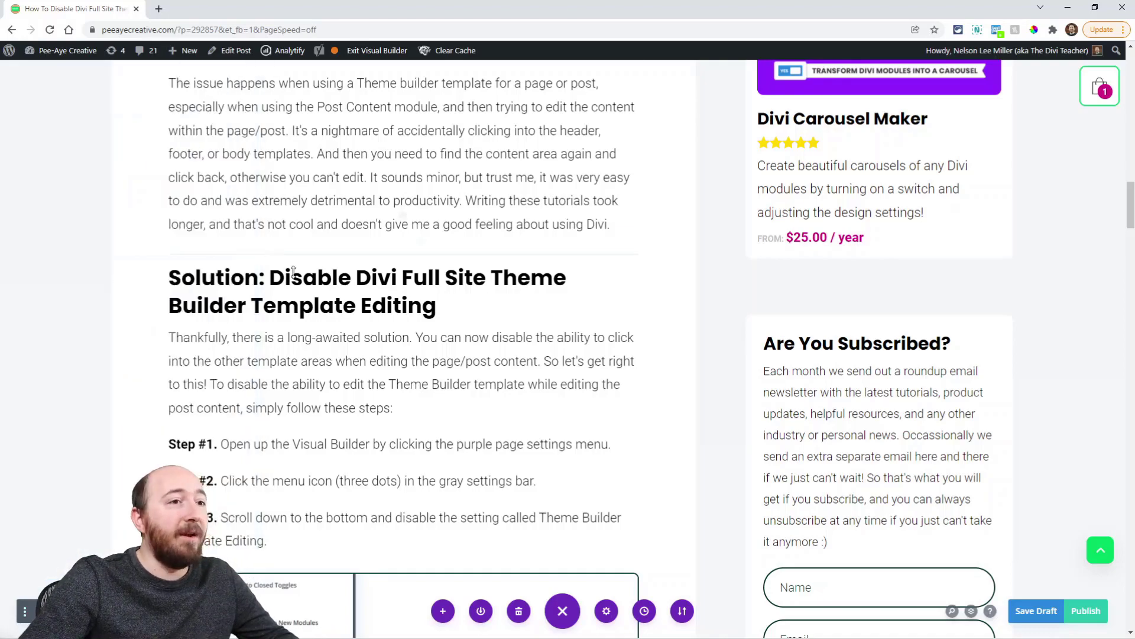
# Step: Examine the page header, body template areas and the "Relentless Begging Pays Off" text for available editing controls
pyautogui.scroll(9, 346, 322)
pyautogui.scroll(9, 350, 318)
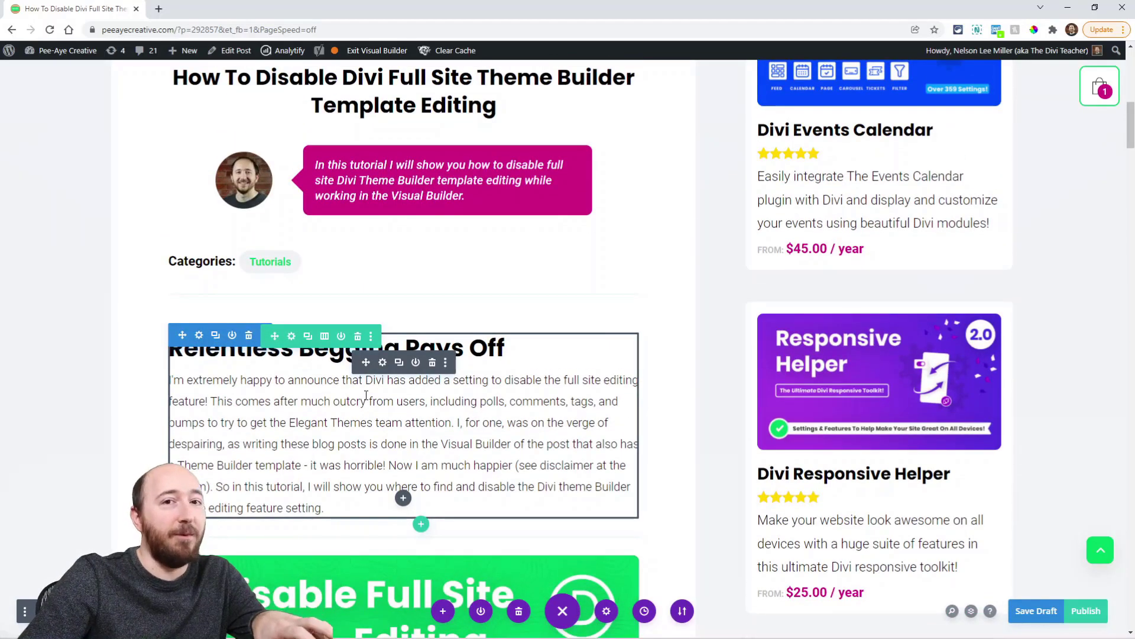
pyautogui.scroll(-8, 364, 396)
pyautogui.scroll(5, 364, 396)
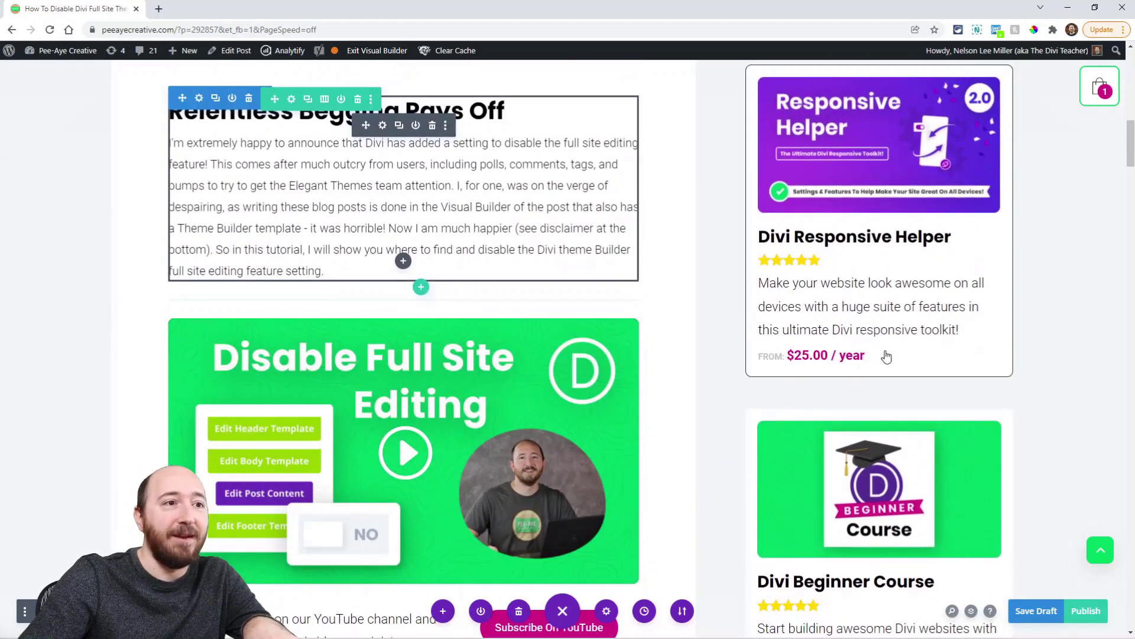
pyautogui.scroll(9, 482, 268)
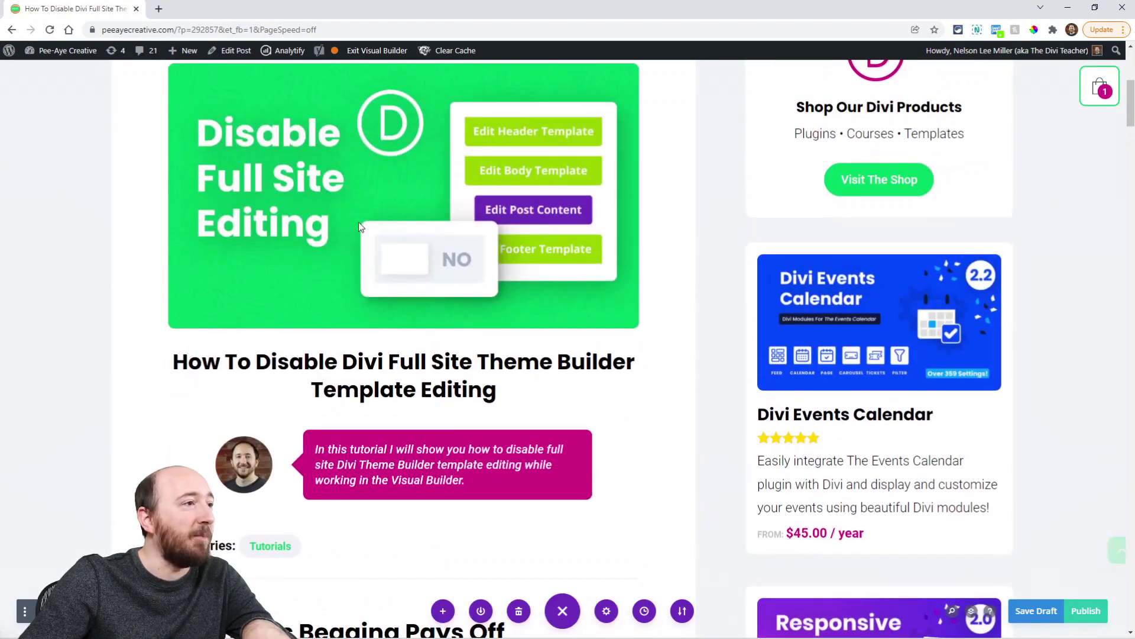
pyautogui.scroll(5, 361, 227)
pyautogui.scroll(-8, 381, 178)
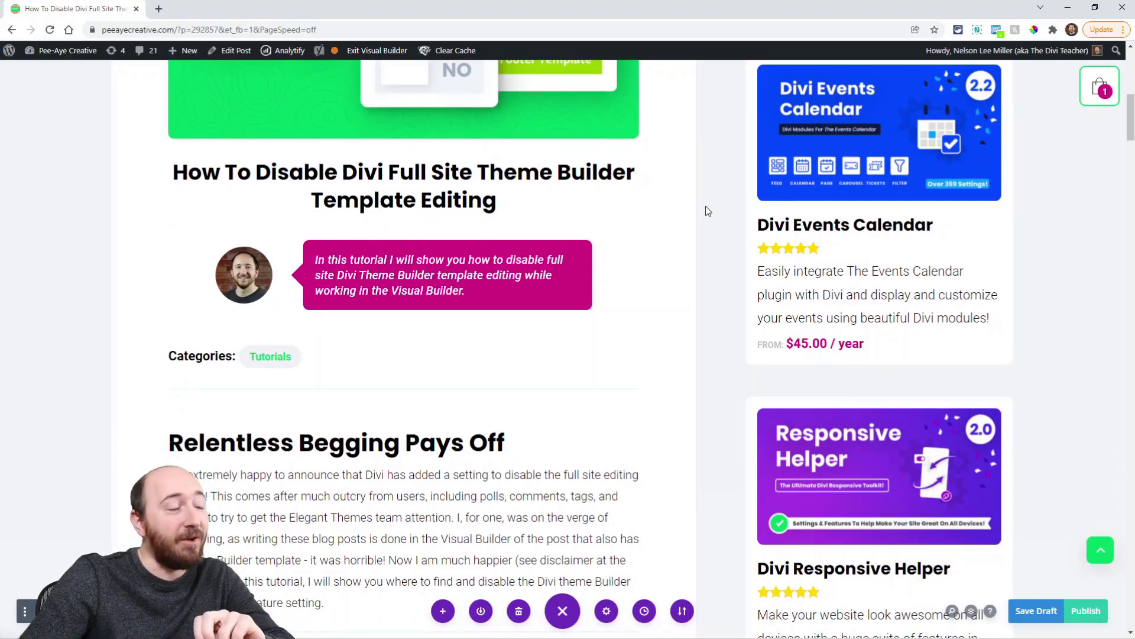
pyautogui.scroll(-1, 405, 380)
pyautogui.moveTo(312, 414)
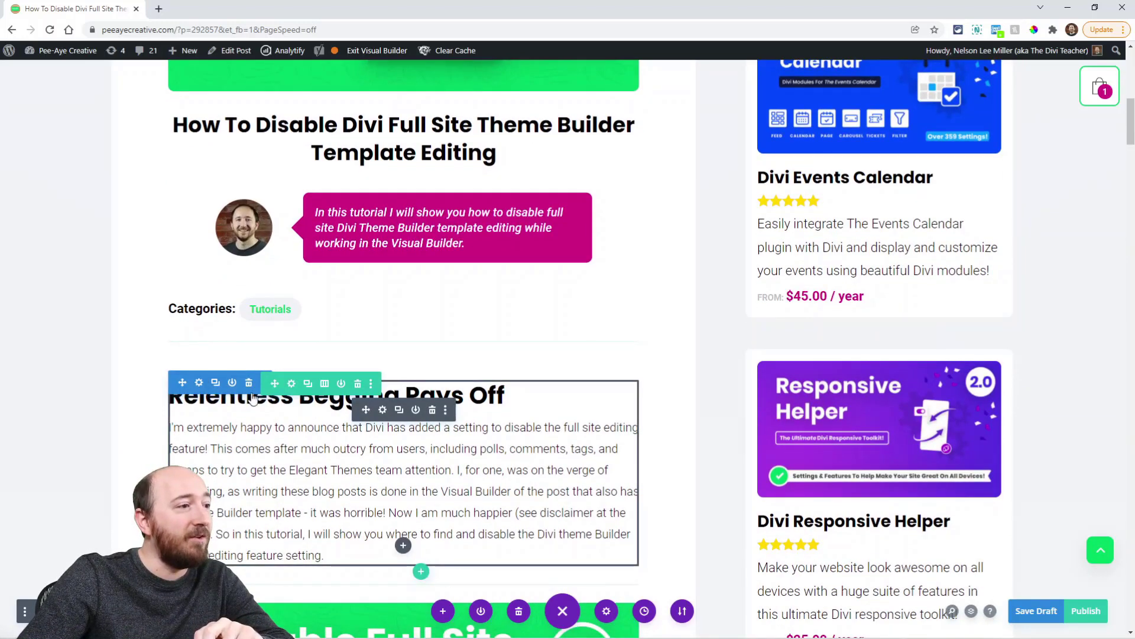
pyautogui.scroll(-5, 317, 368)
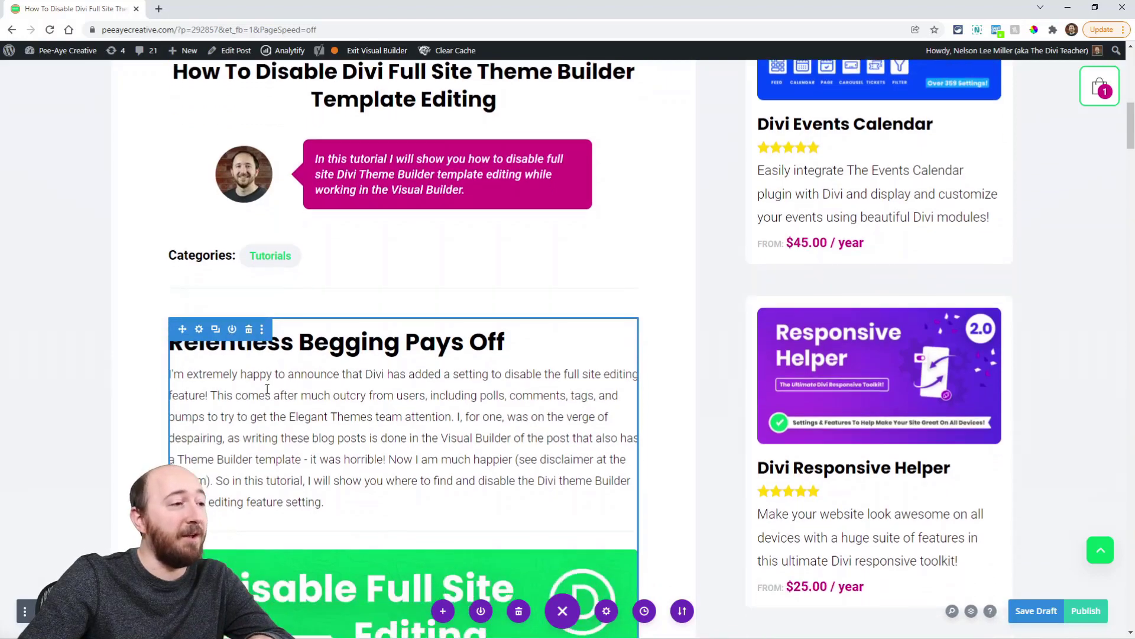
pyautogui.scroll(-2, 243, 291)
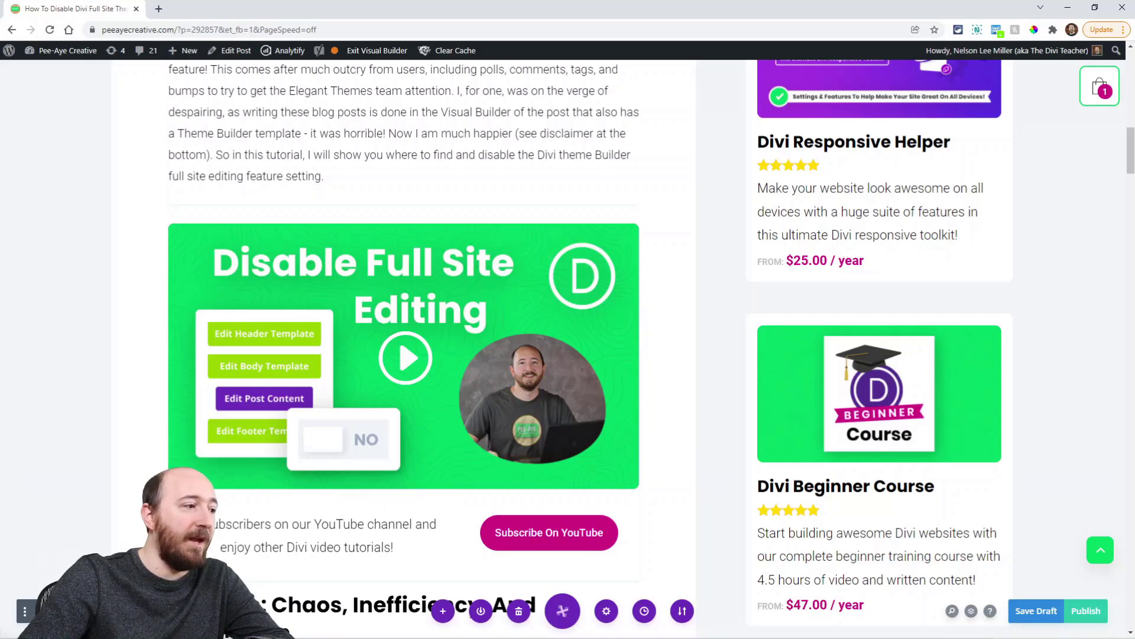
# Step: Turn Theme Builder Template Editing back on in the Builder Settings and check the page header for its template control
pyautogui.click(25, 611)
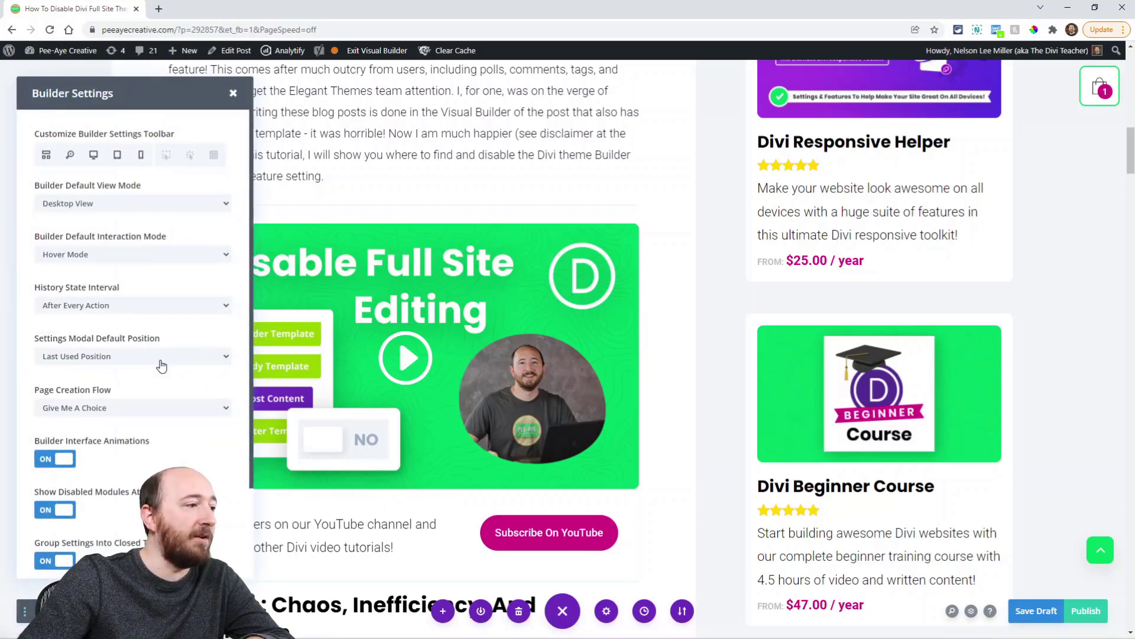
pyautogui.scroll(-3, 161, 378)
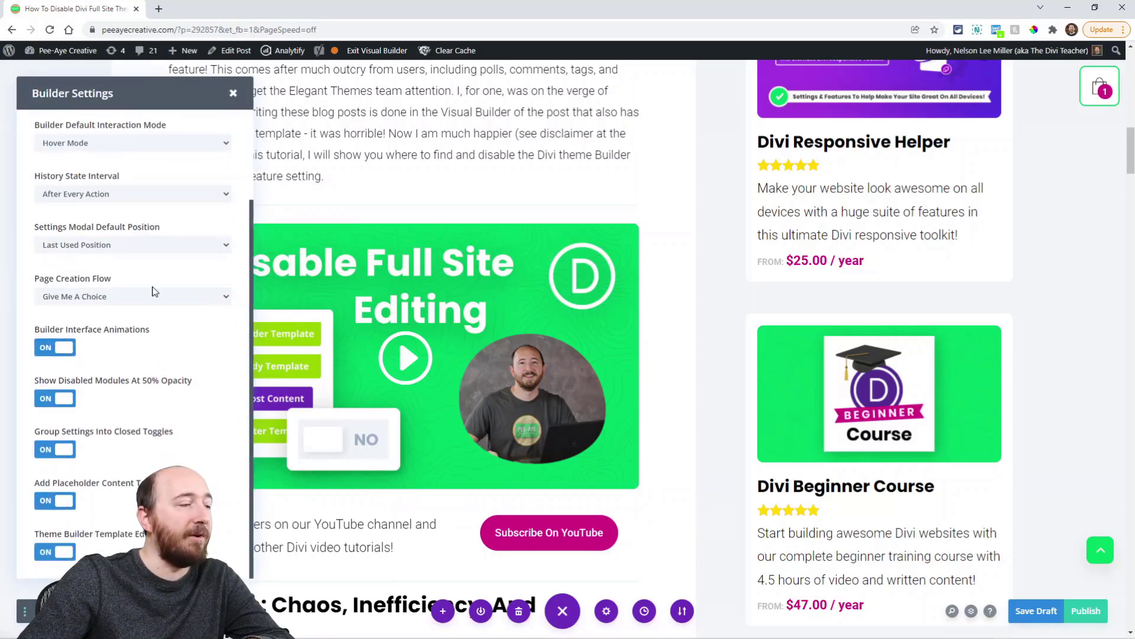
pyautogui.click(233, 93)
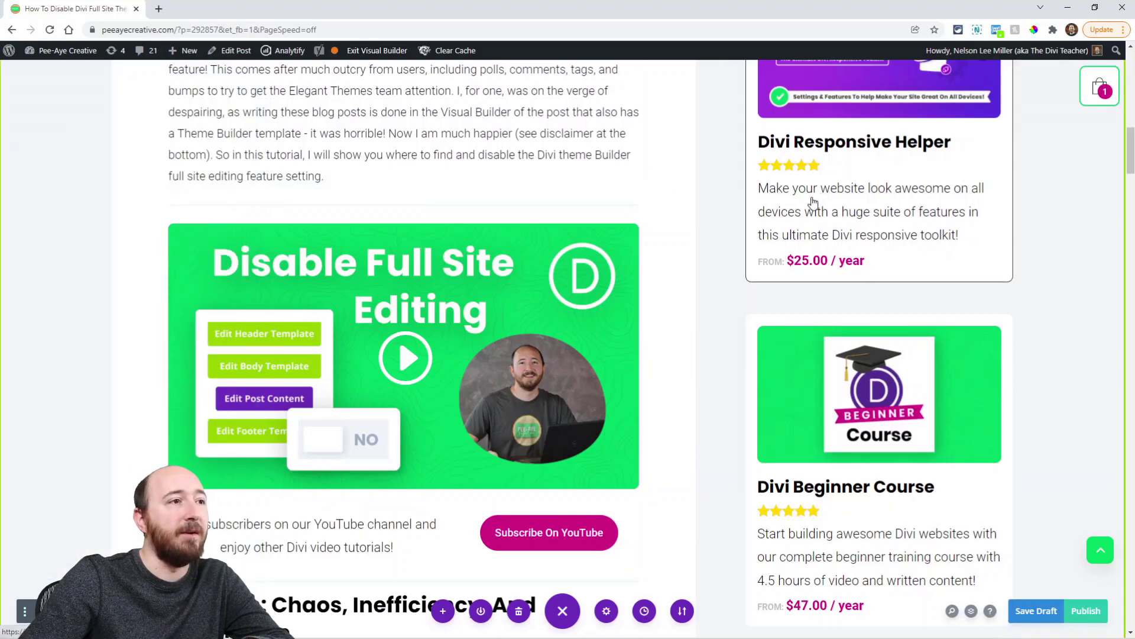
pyautogui.scroll(15, 816, 201)
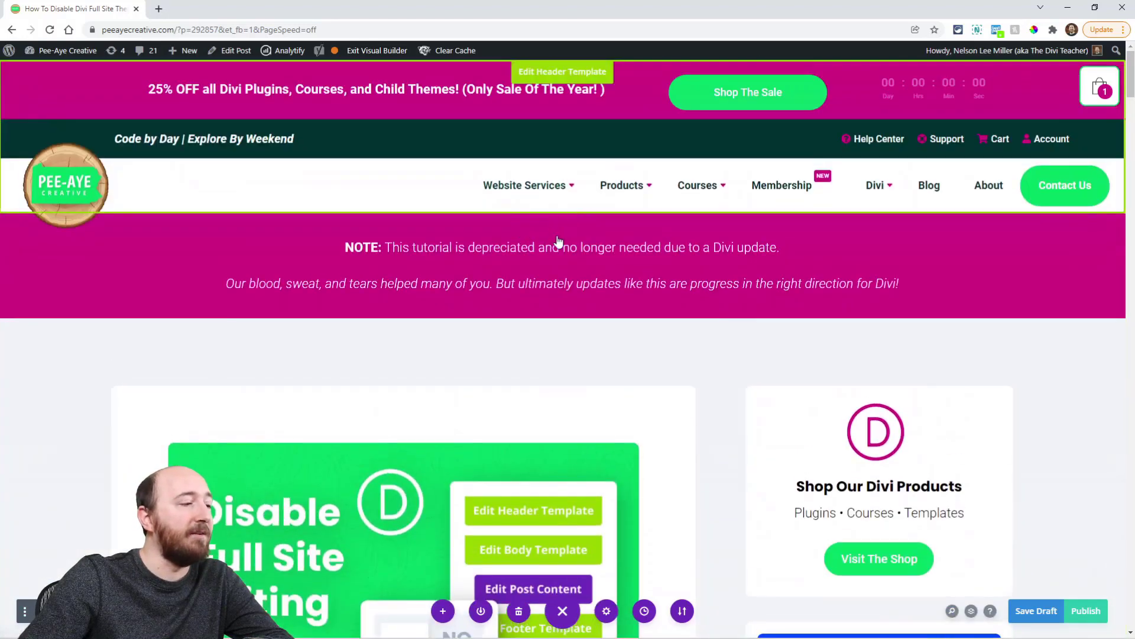
pyautogui.scroll(-3, 557, 243)
# Step: Set Theme Builder Template Editing to OFF in the Builder Settings and close the settings
pyautogui.click(25, 611)
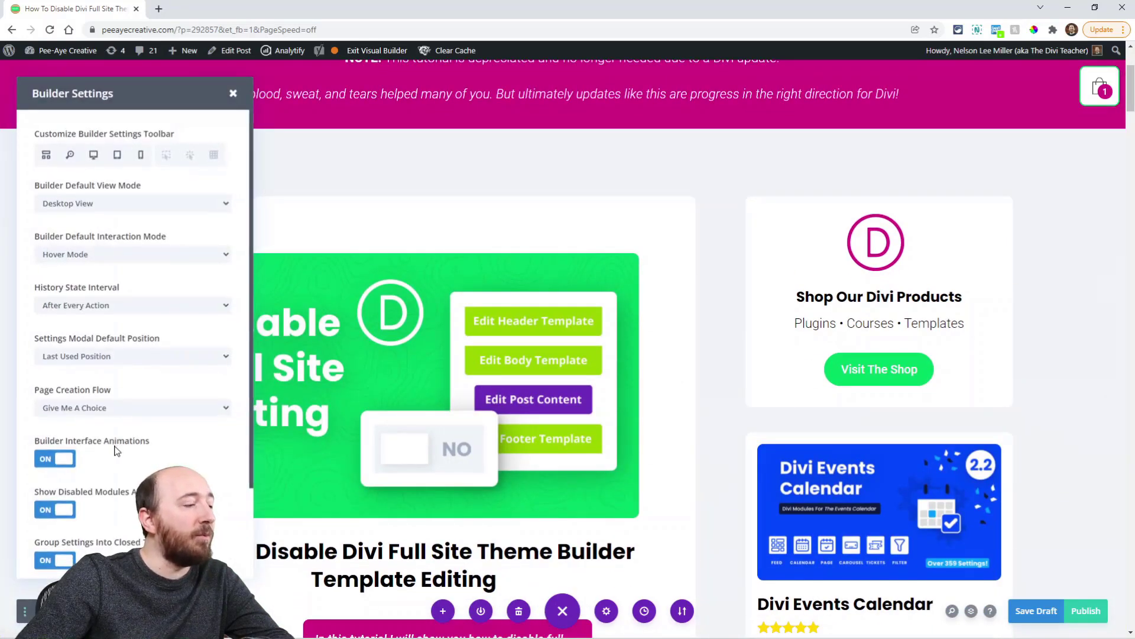
pyautogui.scroll(-2, 71, 535)
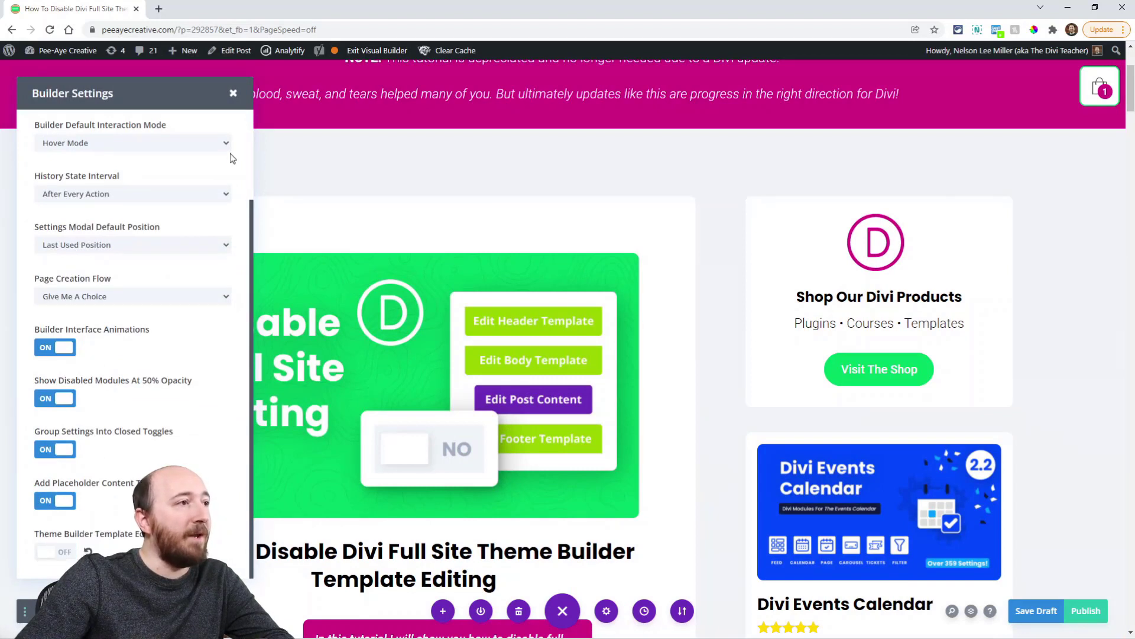
pyautogui.click(233, 93)
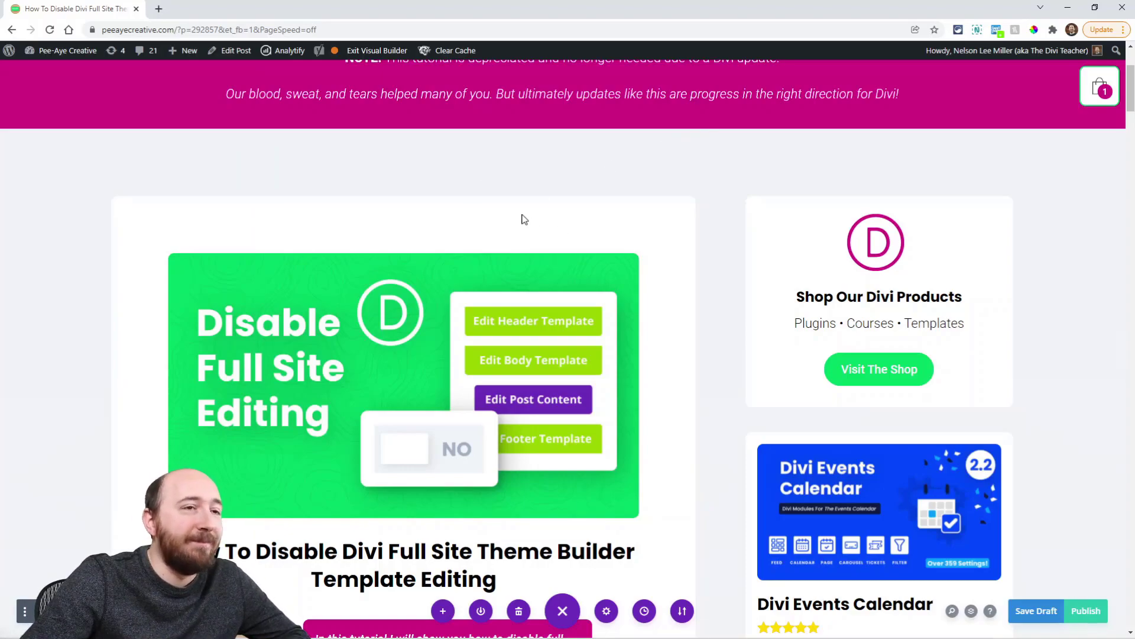
# Step: Read the post's "Disclaimer: They Didn't Fully Disable It" section and look over the template areas and post content above it
pyautogui.scroll(-20, 523, 219)
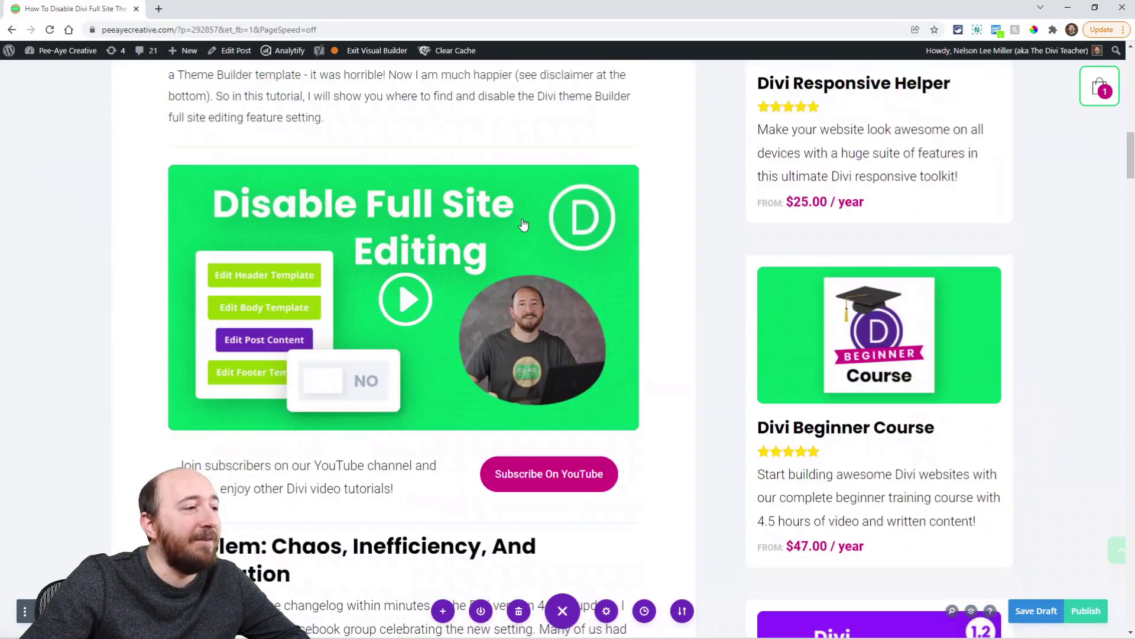
pyautogui.scroll(-10, 518, 225)
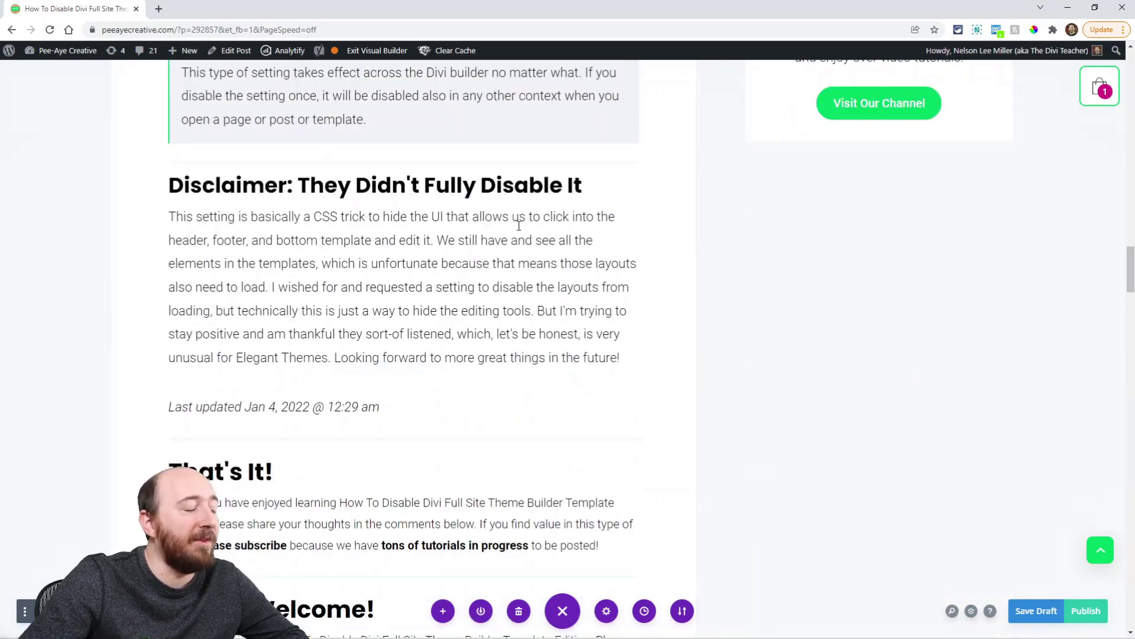
pyautogui.scroll(-1, 518, 225)
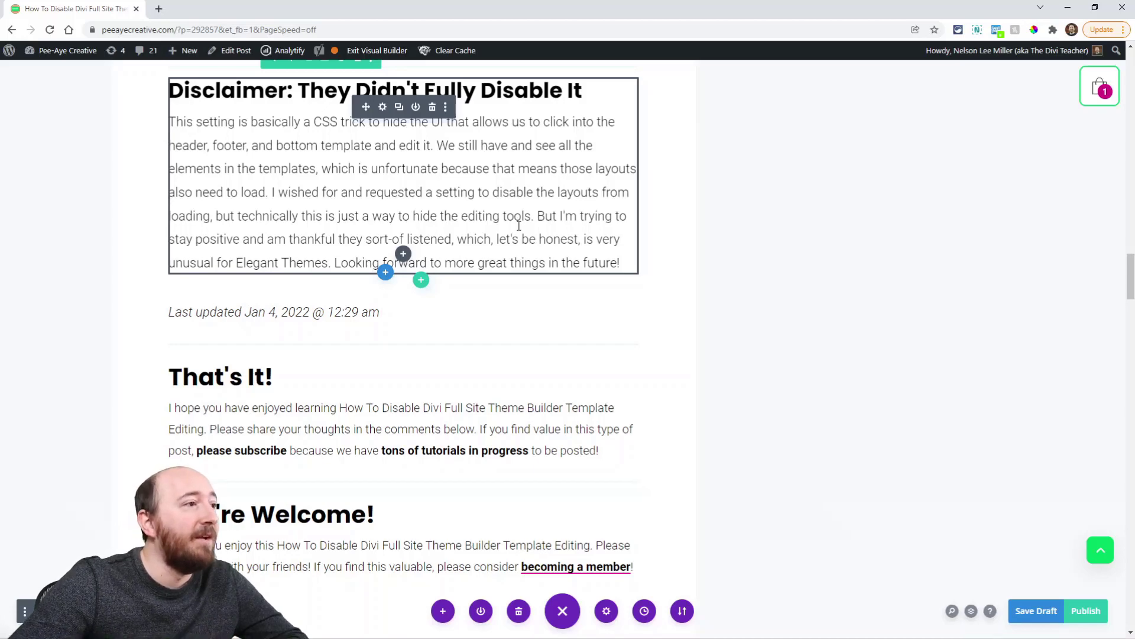
pyautogui.scroll(12, 511, 246)
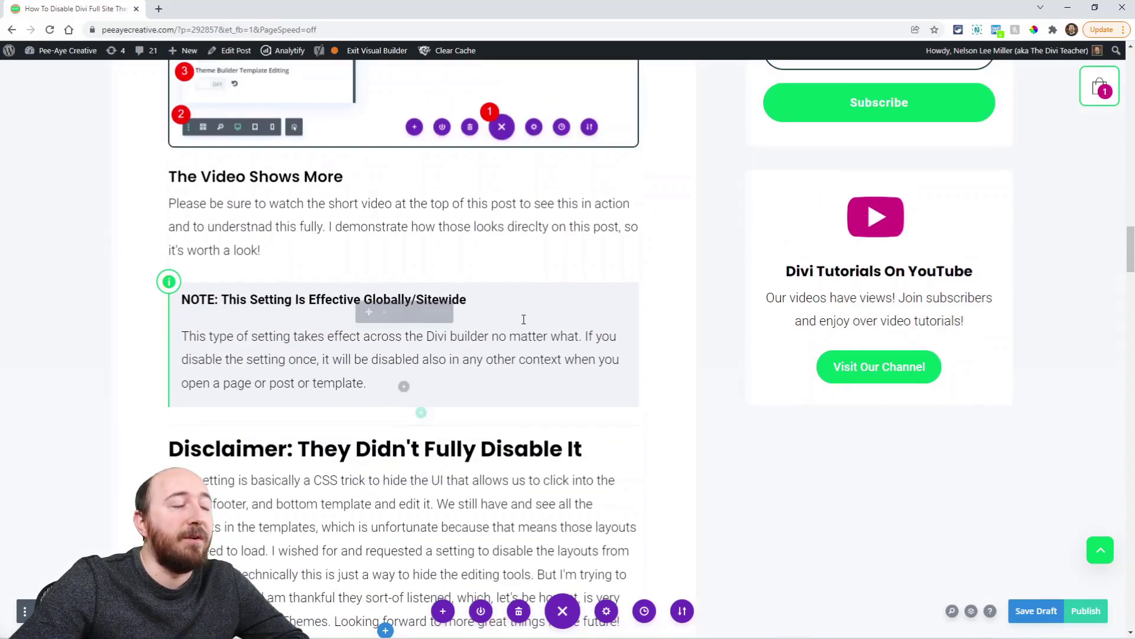
pyautogui.scroll(20, 530, 337)
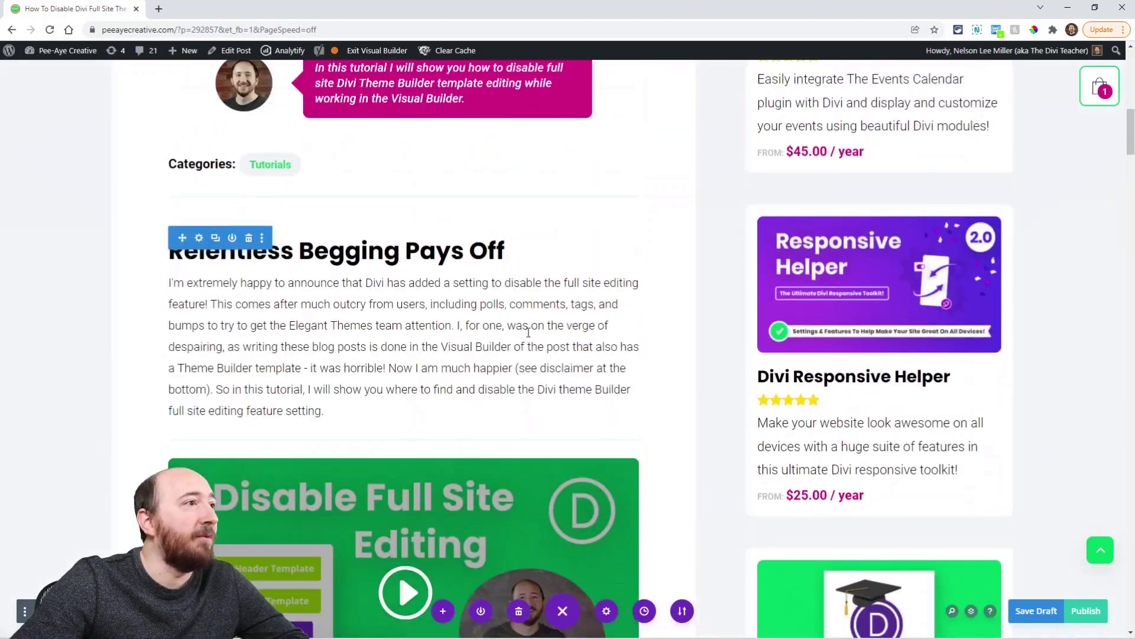
pyautogui.scroll(7, 530, 336)
pyautogui.scroll(-5, 563, 373)
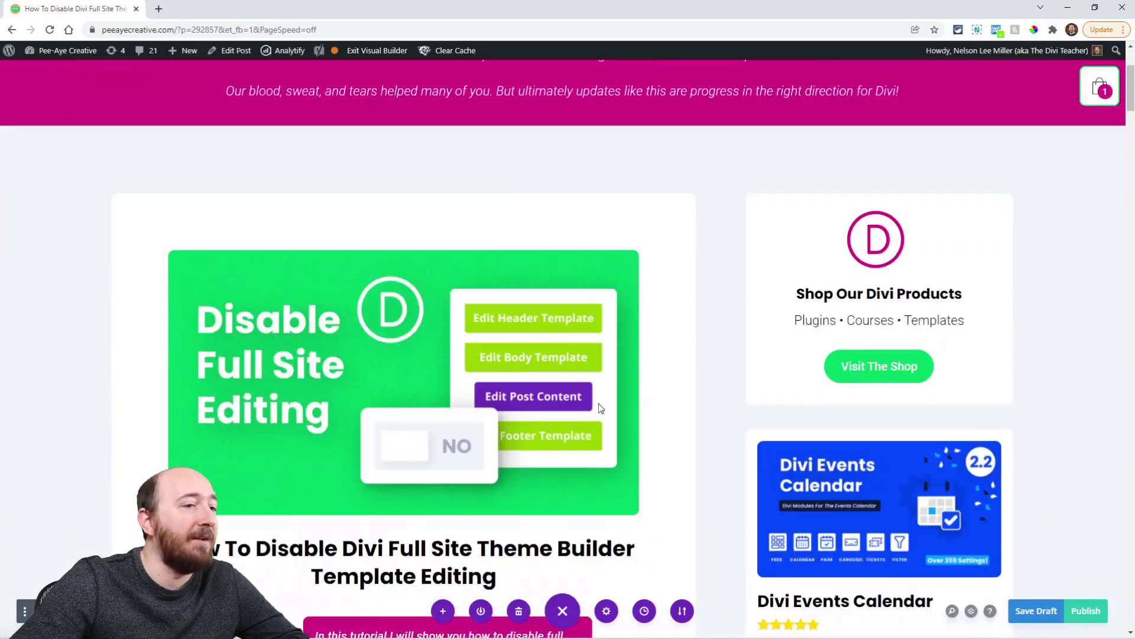
pyautogui.scroll(-6, 537, 383)
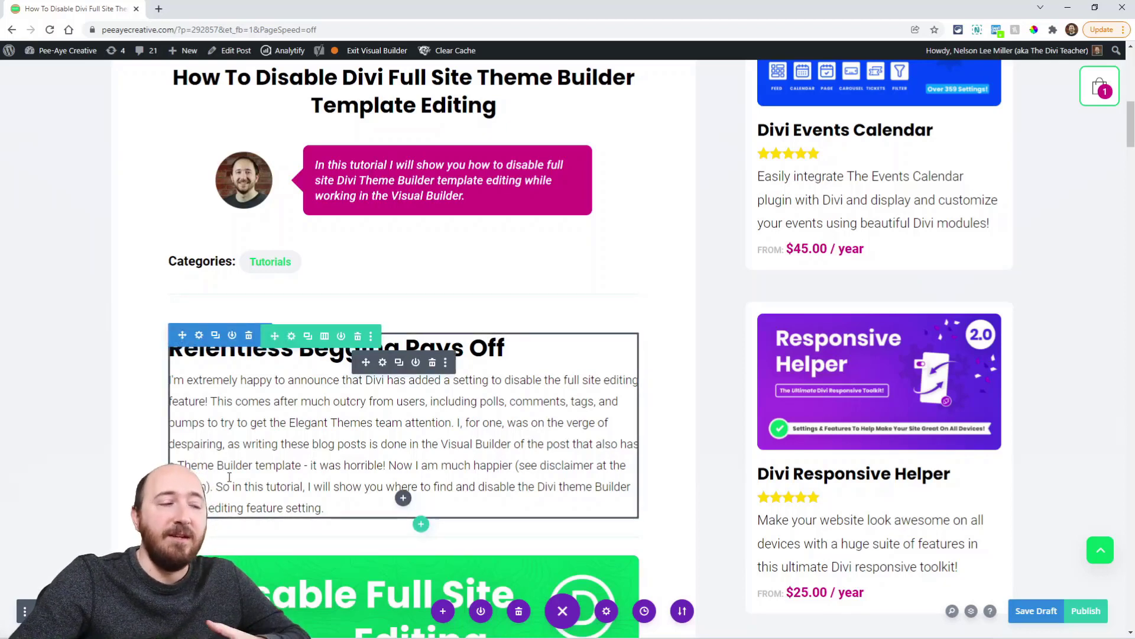
# Step: Review the Theme Builder Template Editing option in the Builder Settings and check the page header and body for template controls
pyautogui.click(25, 611)
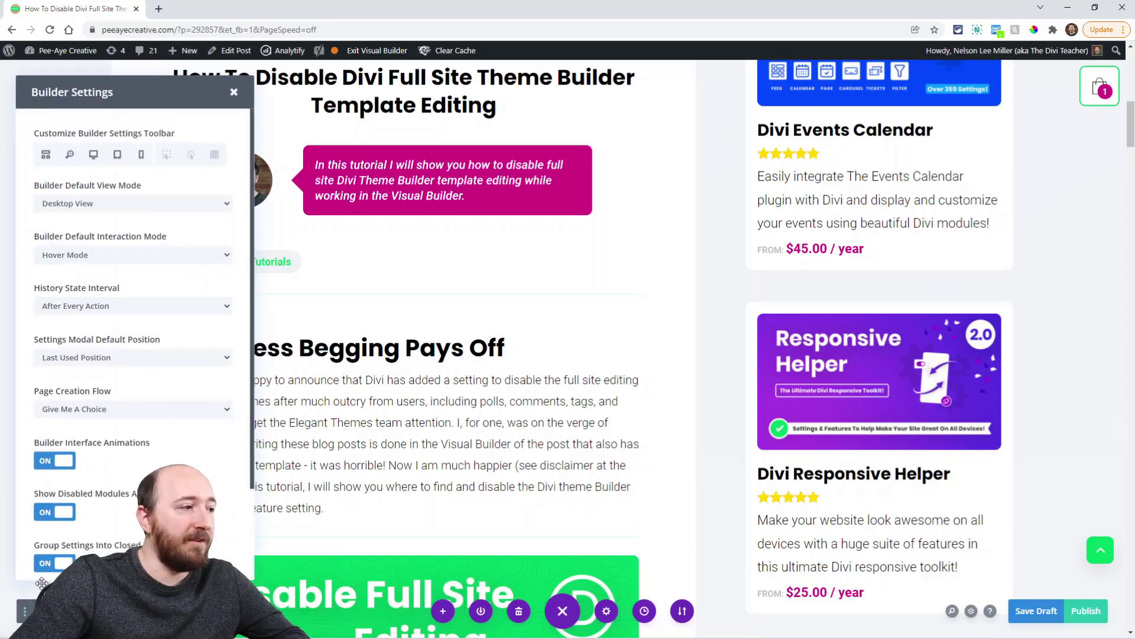
pyautogui.scroll(-3, 108, 457)
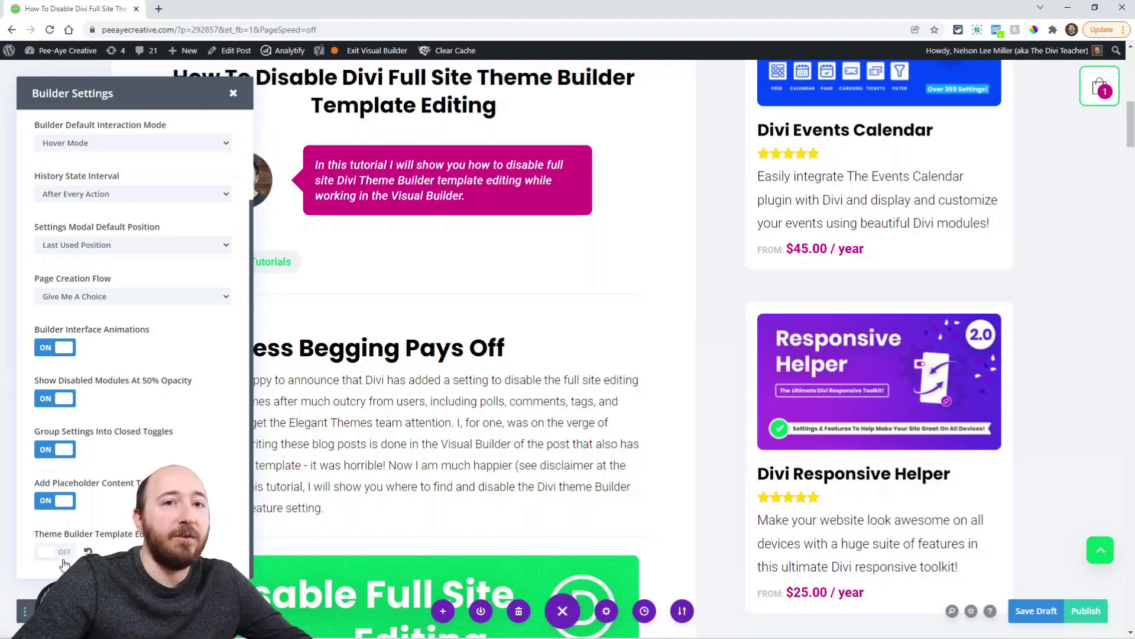
pyautogui.click(233, 93)
pyautogui.scroll(10, 310, 196)
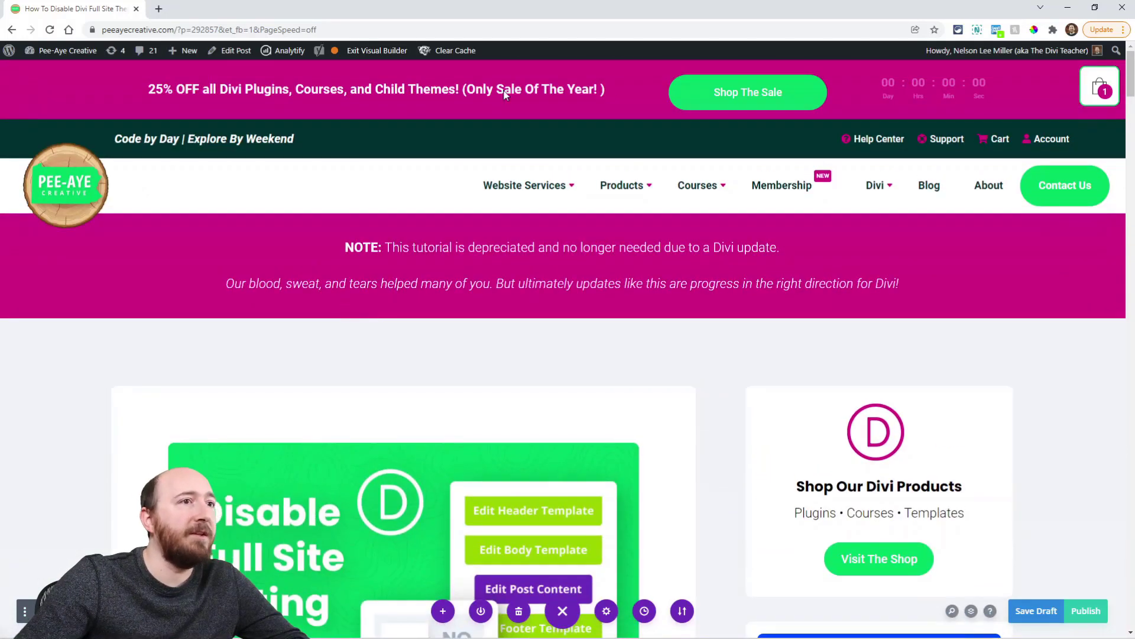
pyautogui.scroll(-5, 331, 330)
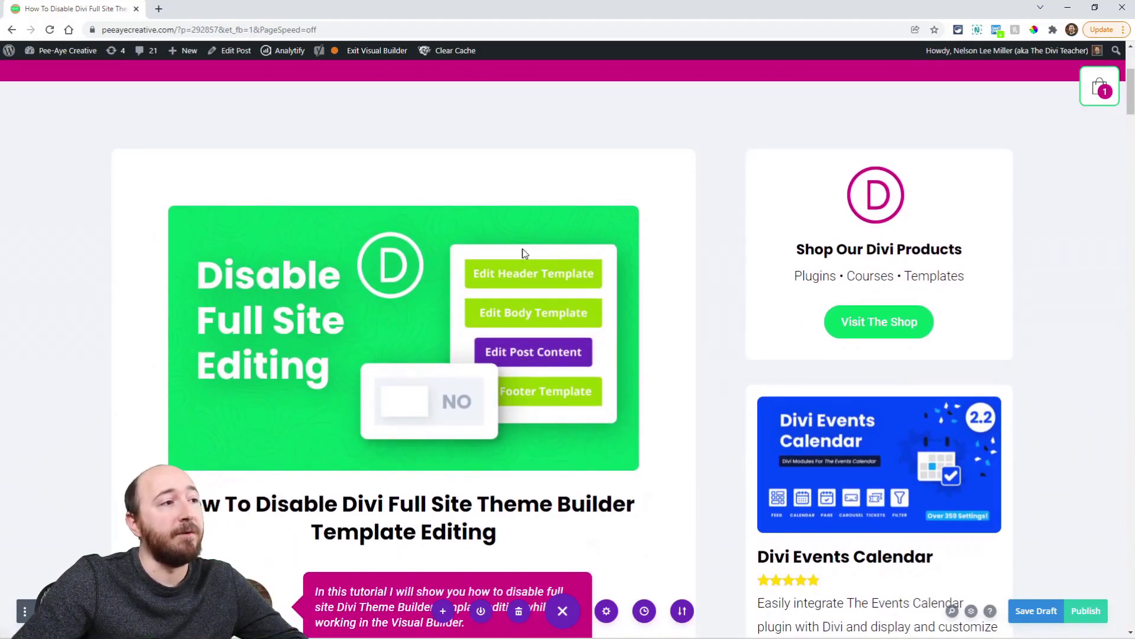
# Step: Check the Theme Builder Template Editing option at the end of the Builder Settings once more and close the settings
pyautogui.scroll(-3, 422, 330)
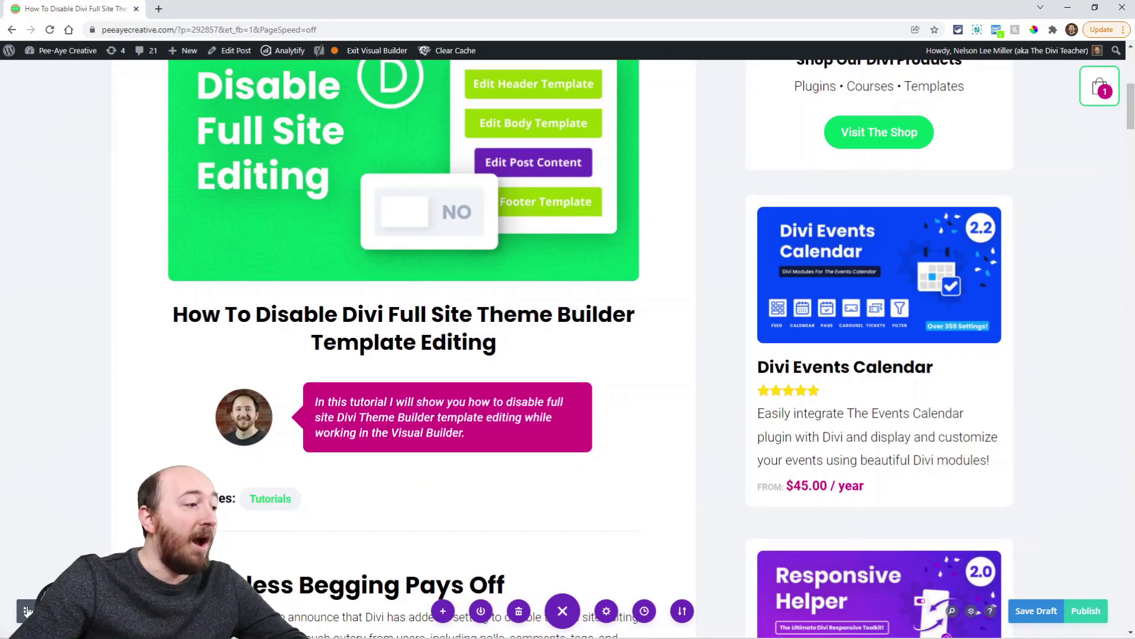
pyautogui.click(26, 610)
pyautogui.scroll(-2, 116, 459)
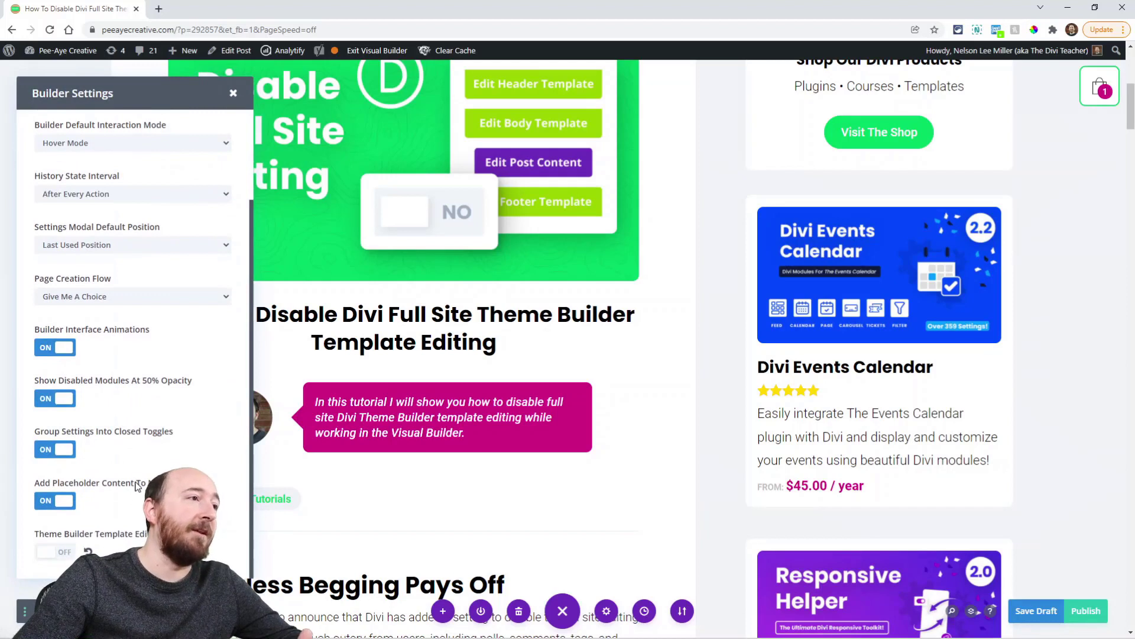
pyautogui.click(233, 93)
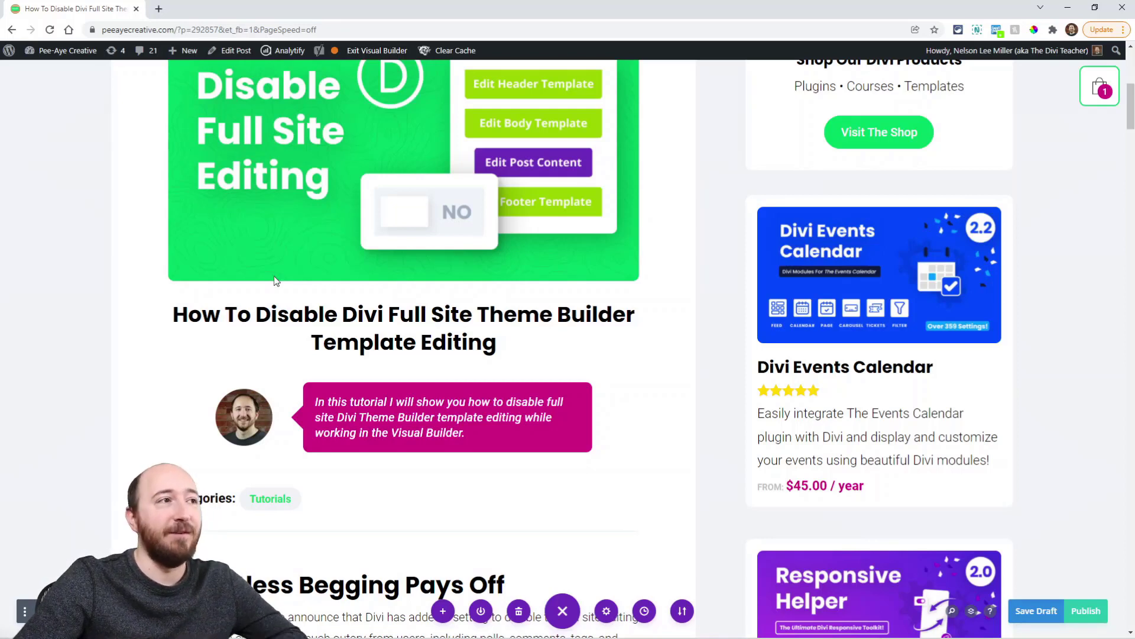
# Step: Look through the post's written steps for disabling template editing, down to the global/sitewide note and the disclaimer section
pyautogui.scroll(-10, 275, 281)
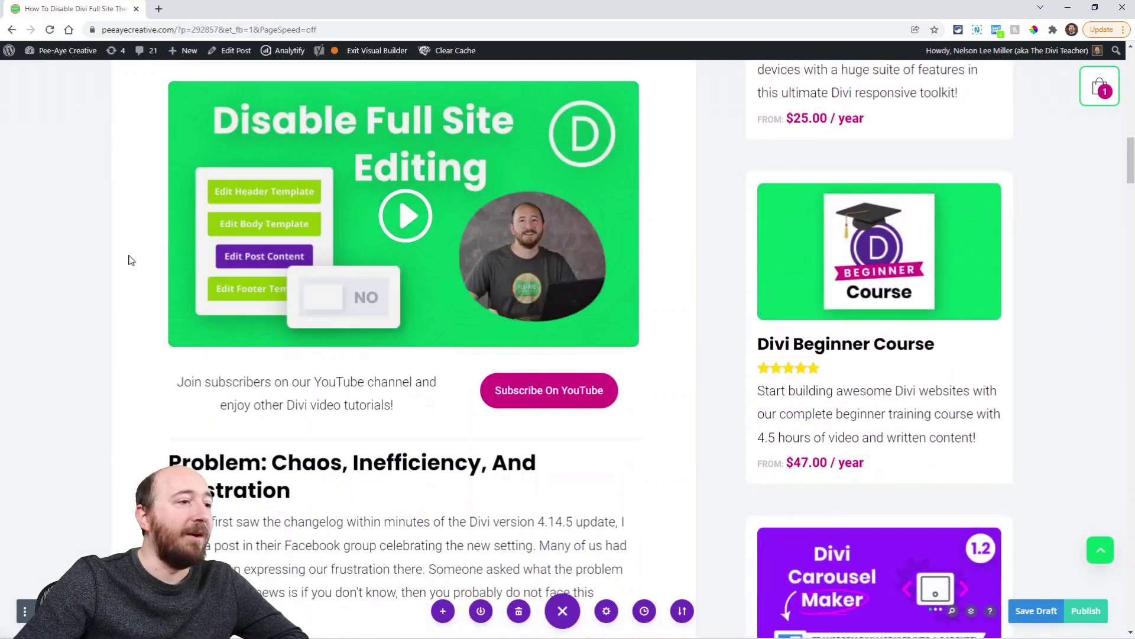
pyautogui.scroll(-15, 131, 260)
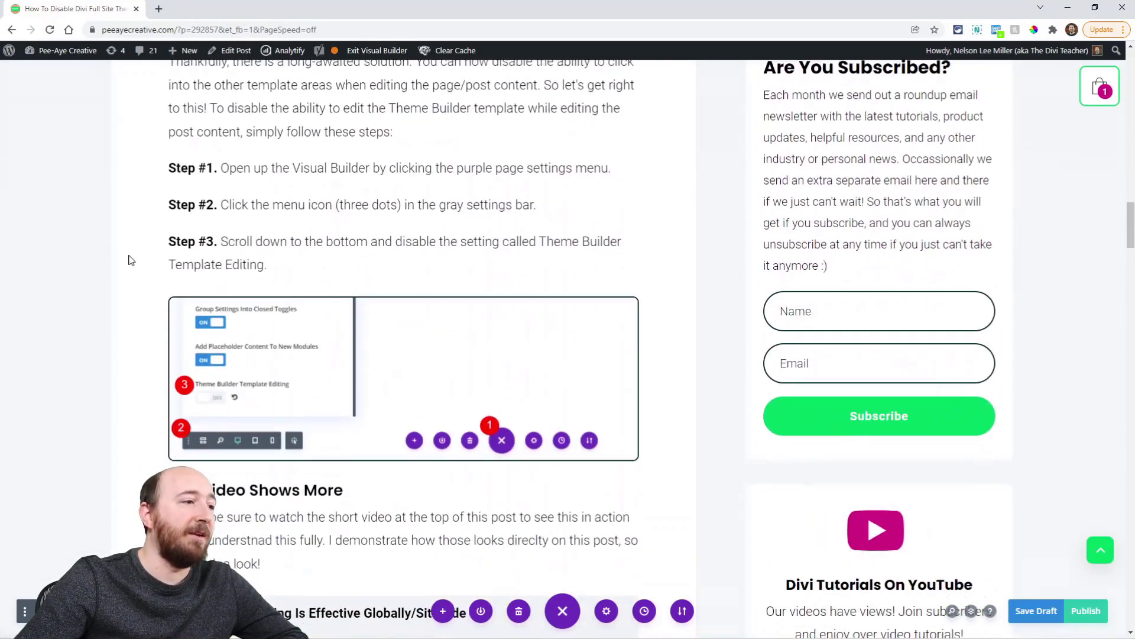
pyautogui.scroll(-8, 131, 260)
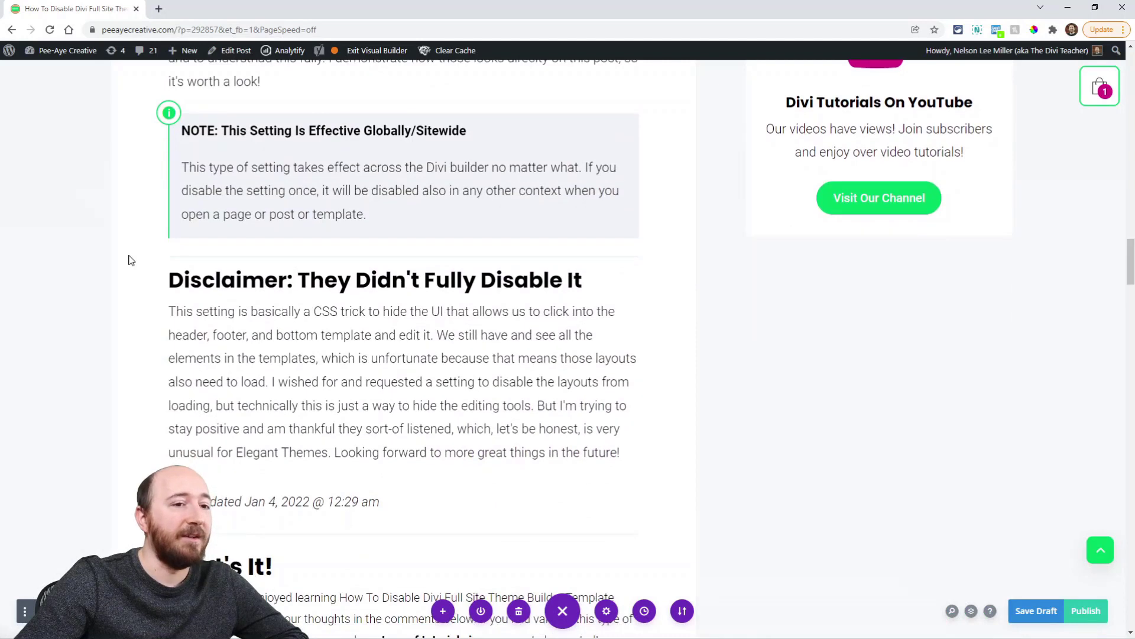